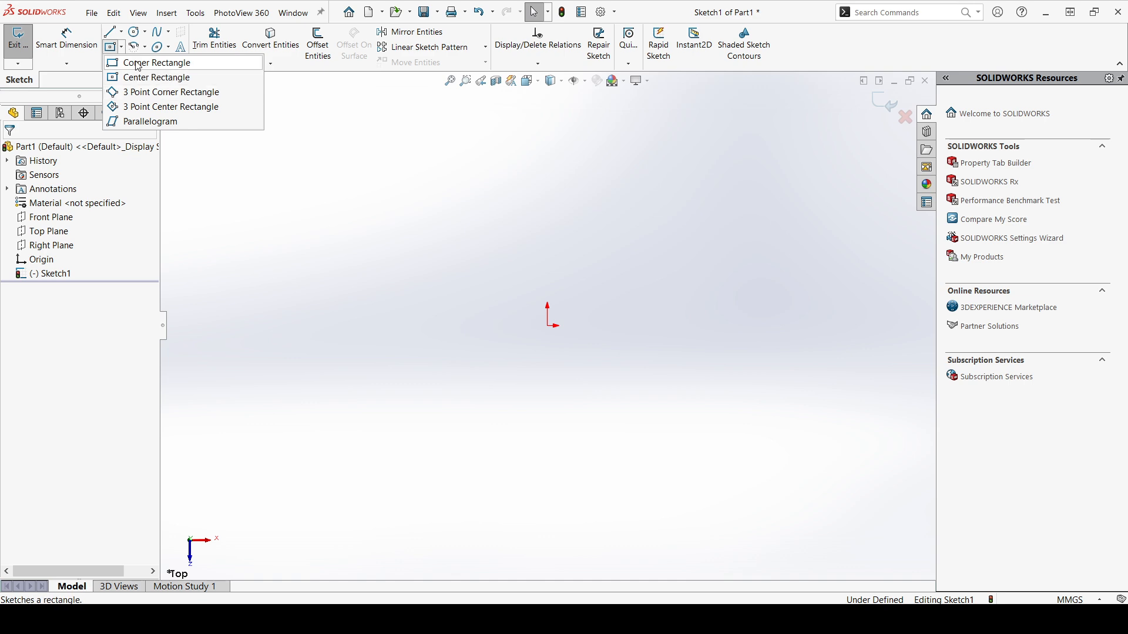
- Sketch a center rectangle about 85 mm wide and 80 mm high, centered on the origin
click(154, 77)
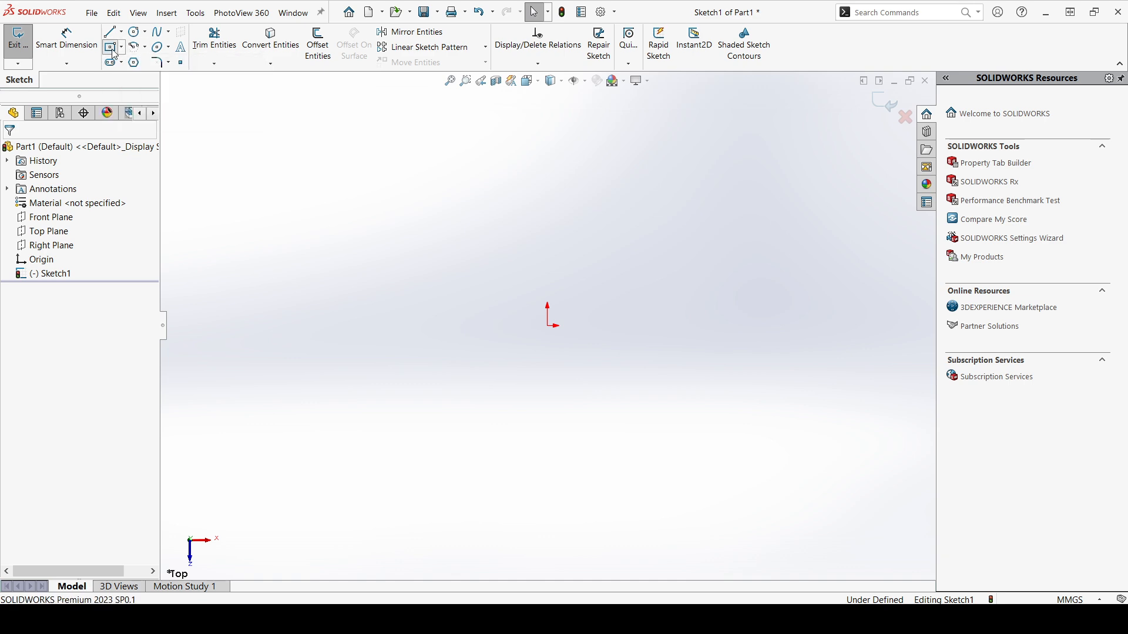
click(548, 326)
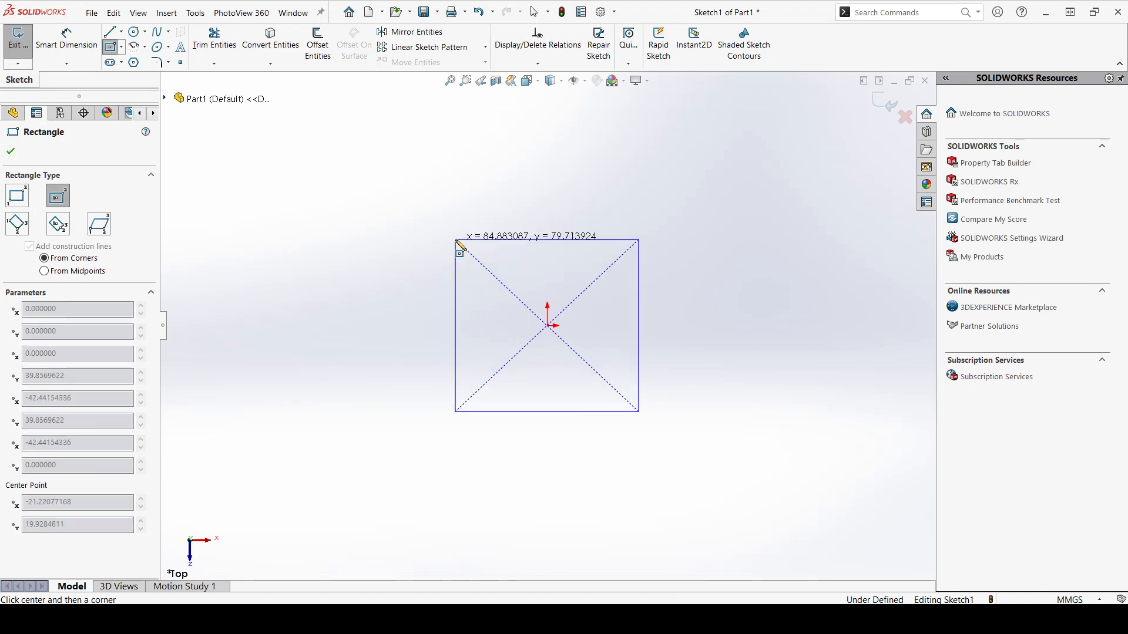
click(456, 241)
key(Escape)
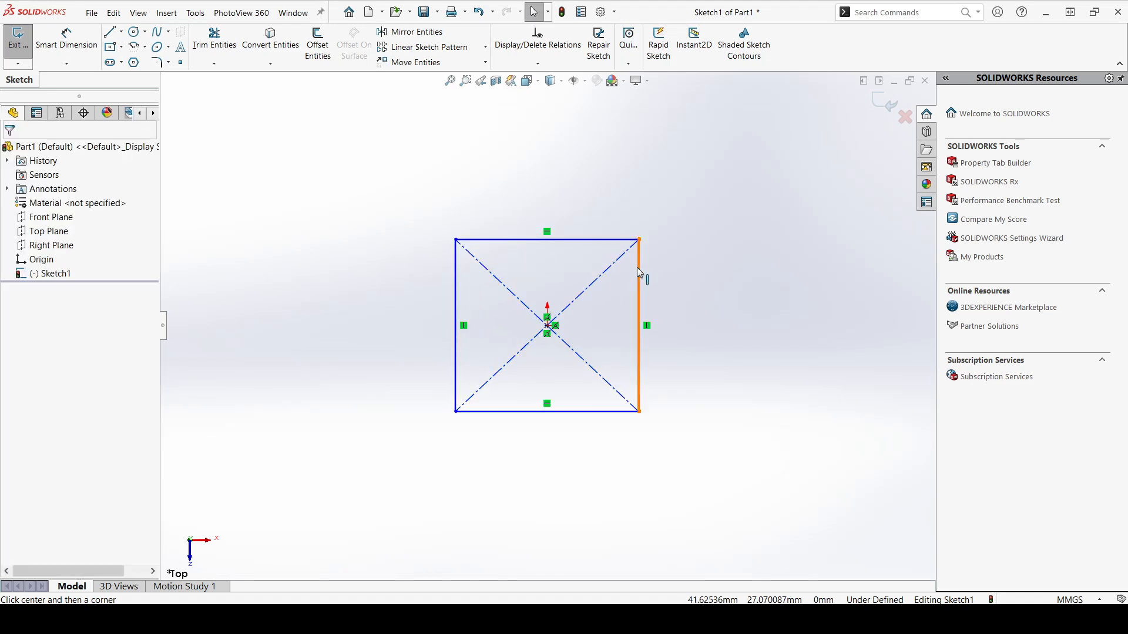
- Set the length of the rectangle's right edge to 30 mm and its top edge to 40 mm in the line properties
click(639, 271)
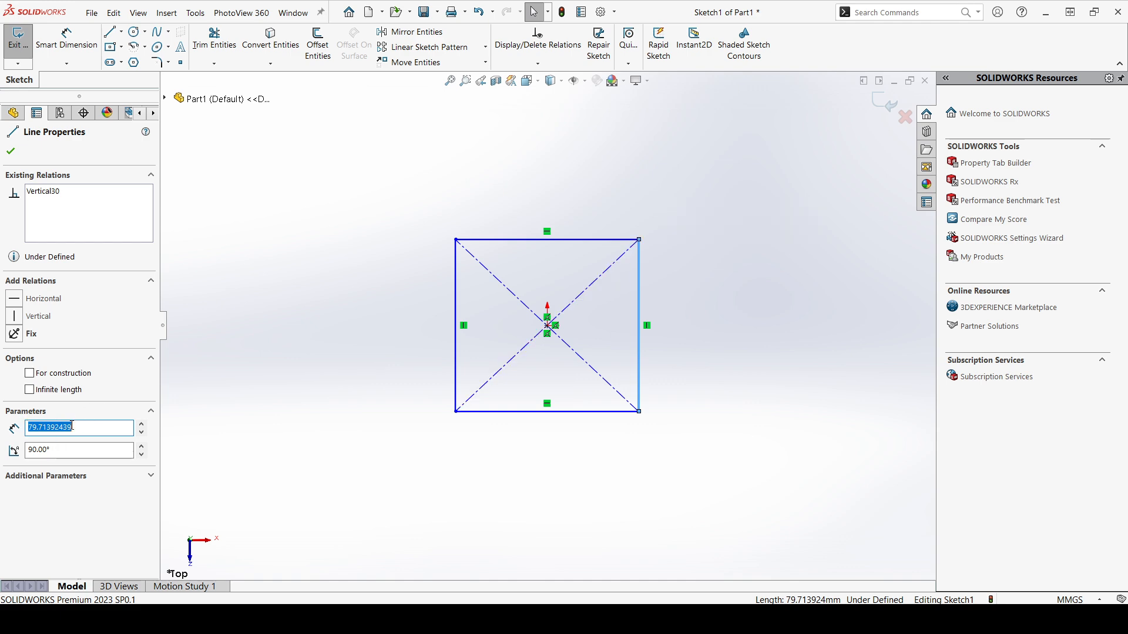
text(30)
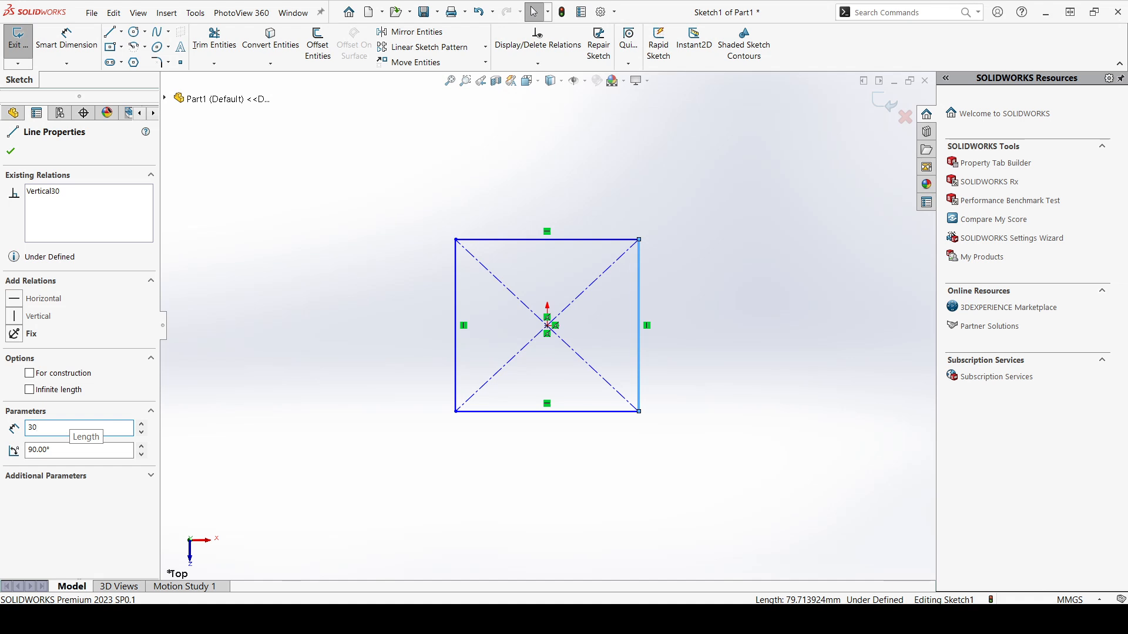
key(Return)
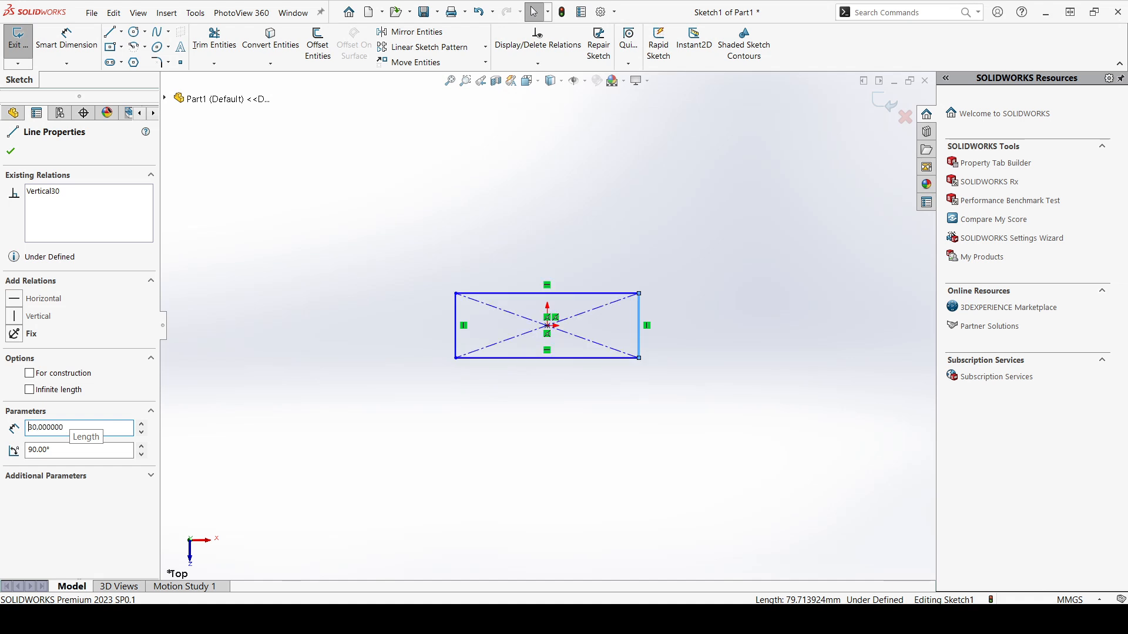
click(495, 294)
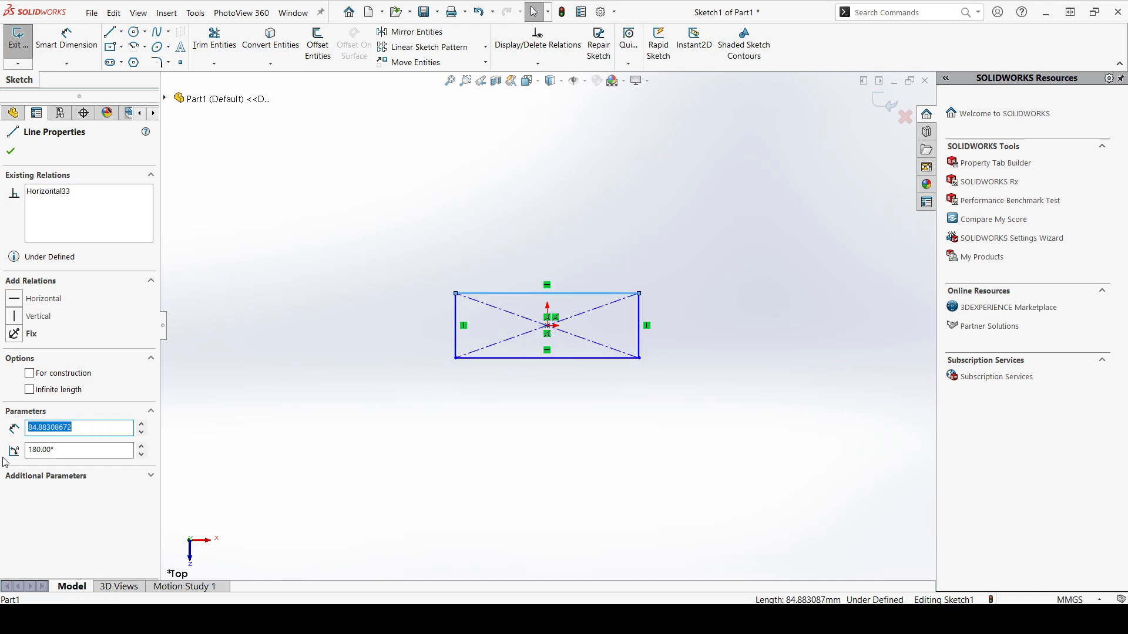
text(40)
key(Return)
key(Escape)
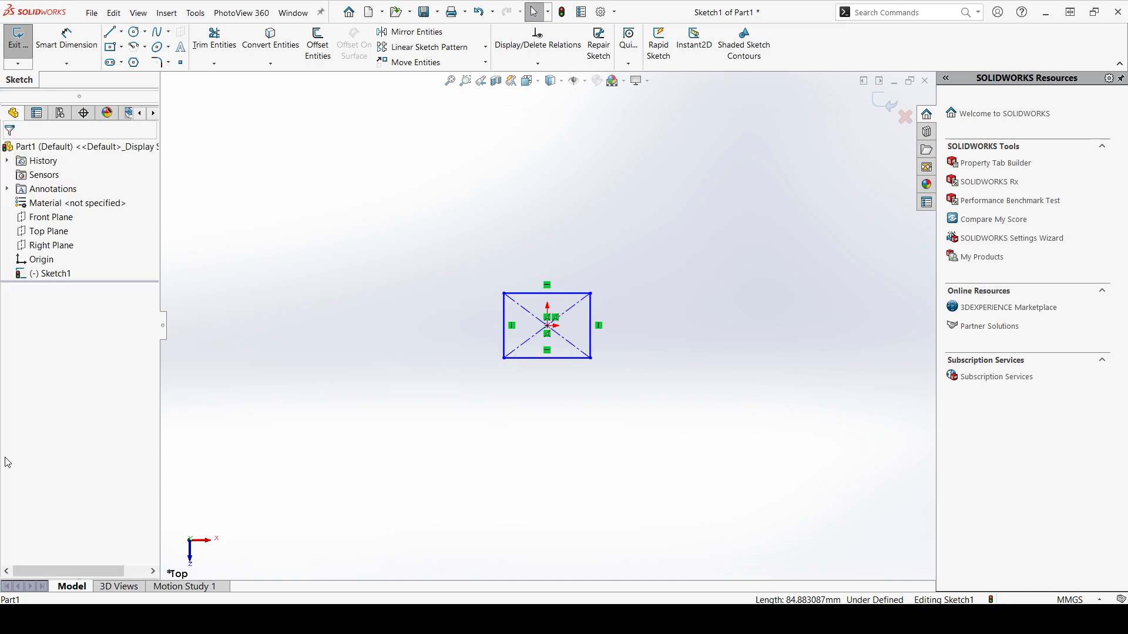
- Stretch the rectangle by its right and bottom edges to about 126 mm wide and 28 mm high
scroll(616, 343, down, 2)
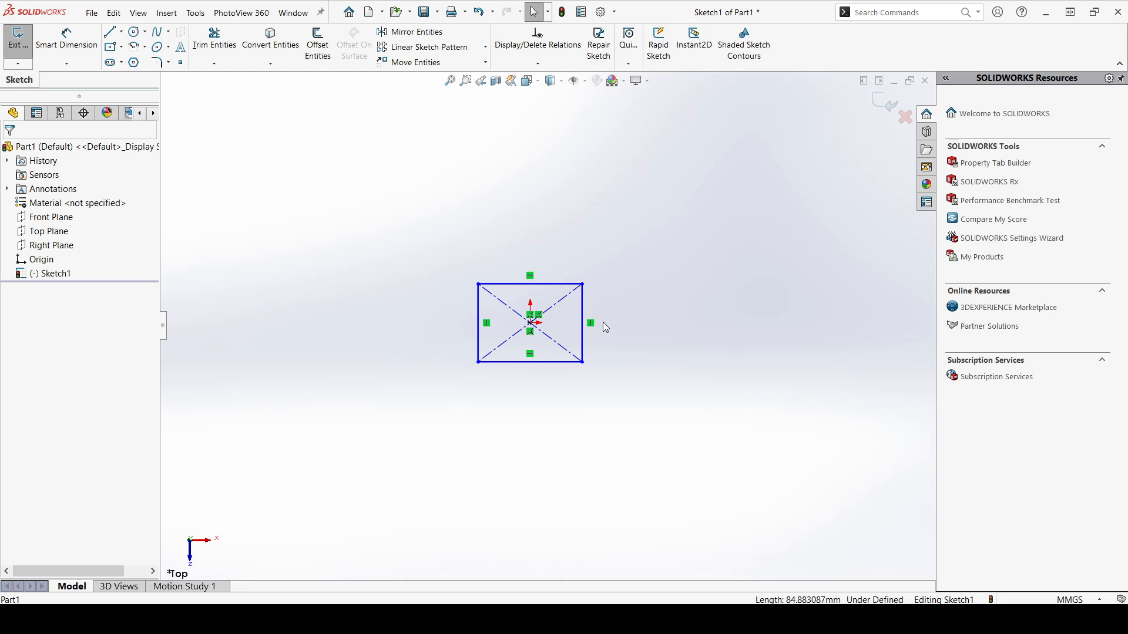
scroll(554, 340, down, 2)
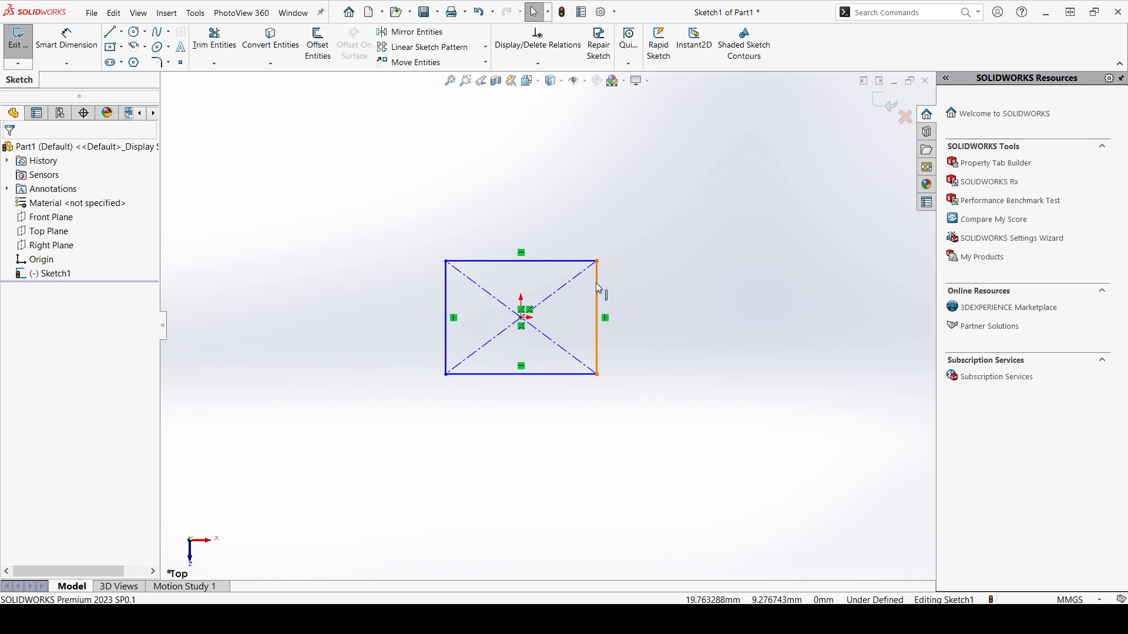
drag(597, 286, 761, 283)
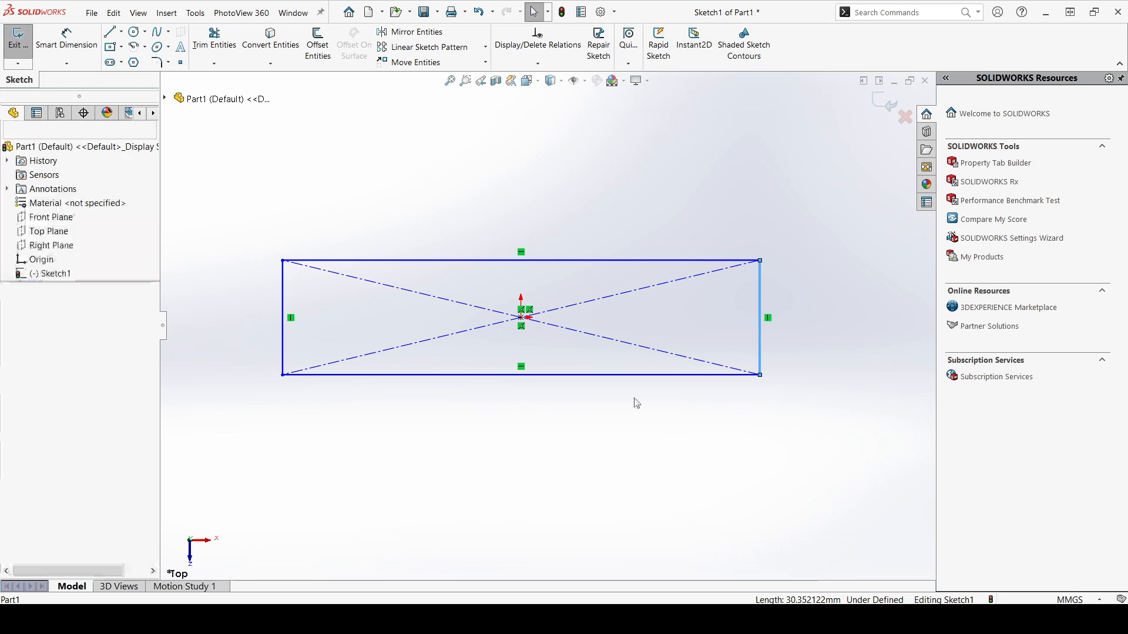
mouse_move(628, 376)
mouse_down()
mouse_move(642, 549)
mouse_move(637, 371)
mouse_up()
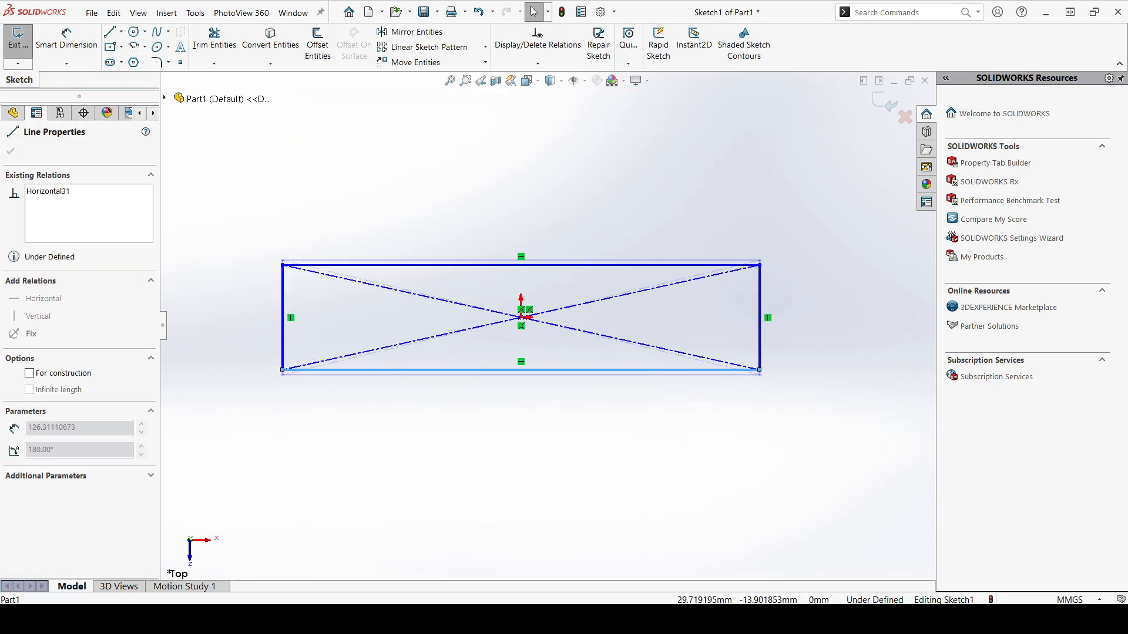
- Check the length parameters of the rectangle's bottom and right edges
click(564, 445)
click(554, 370)
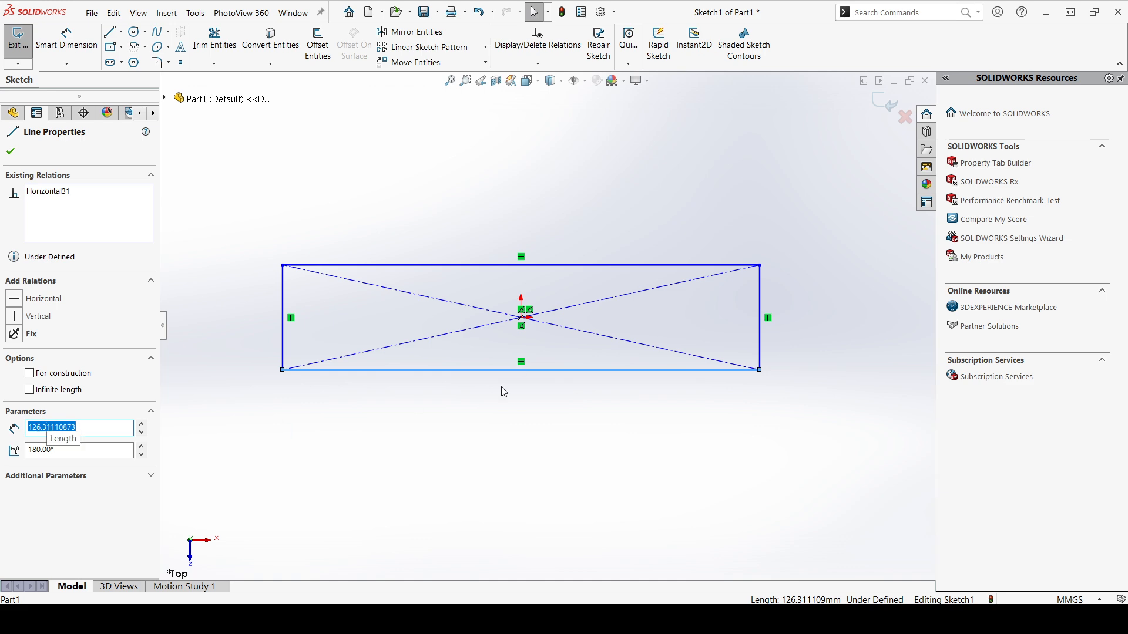
click(505, 391)
click(759, 300)
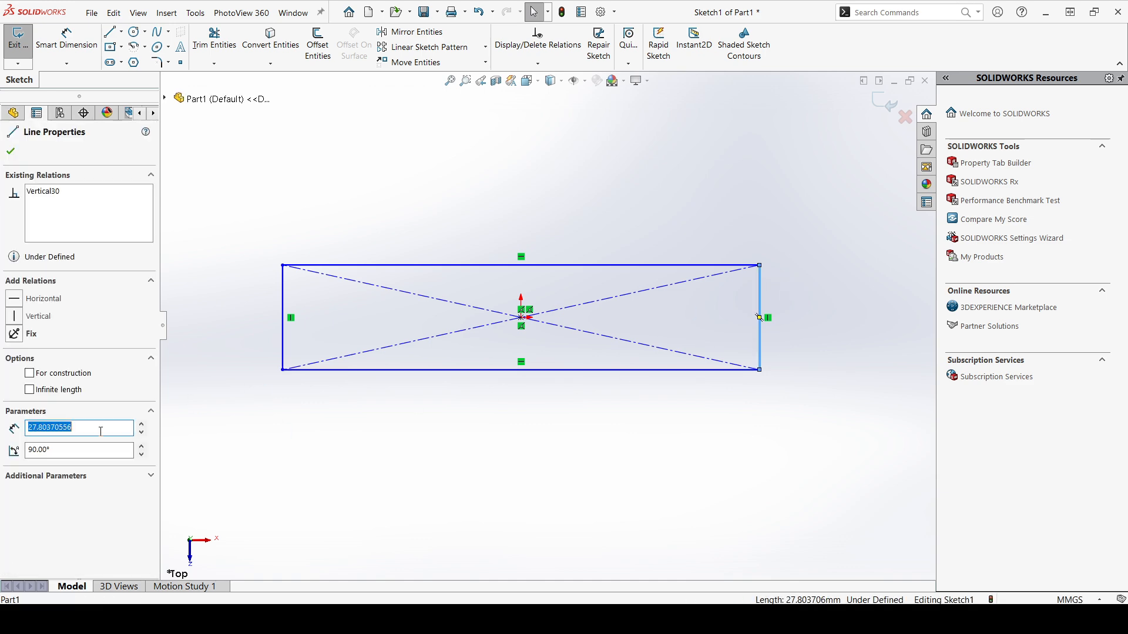
click(588, 416)
- Add a Smart Dimension of 30 mm to the rectangle's right edge, placed outside the shape
scroll(588, 411, up, 2)
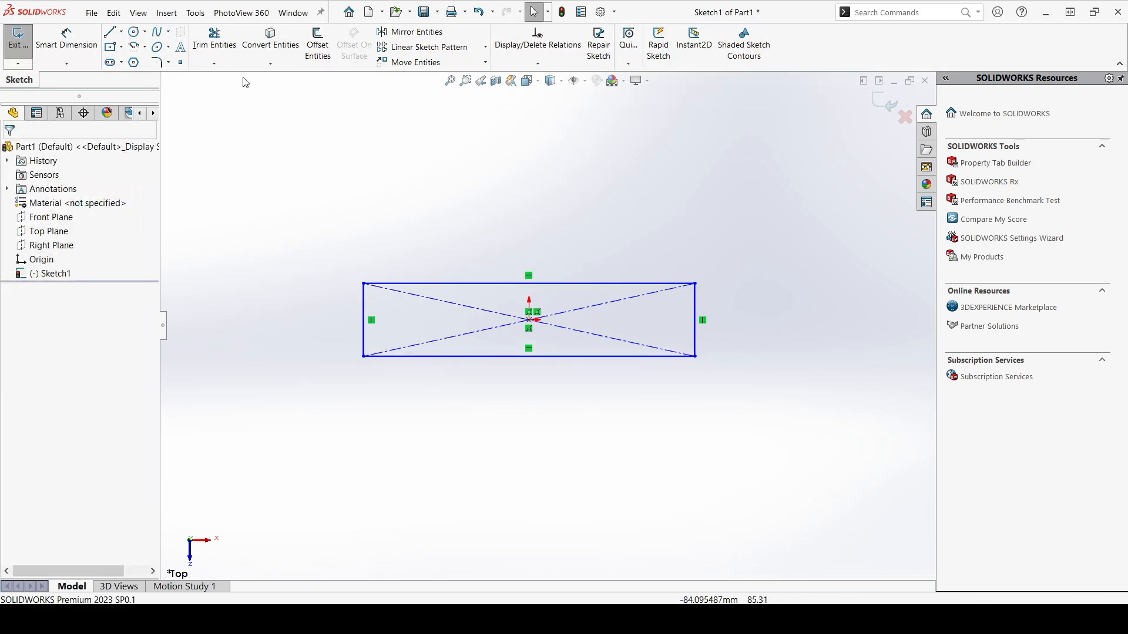
click(67, 38)
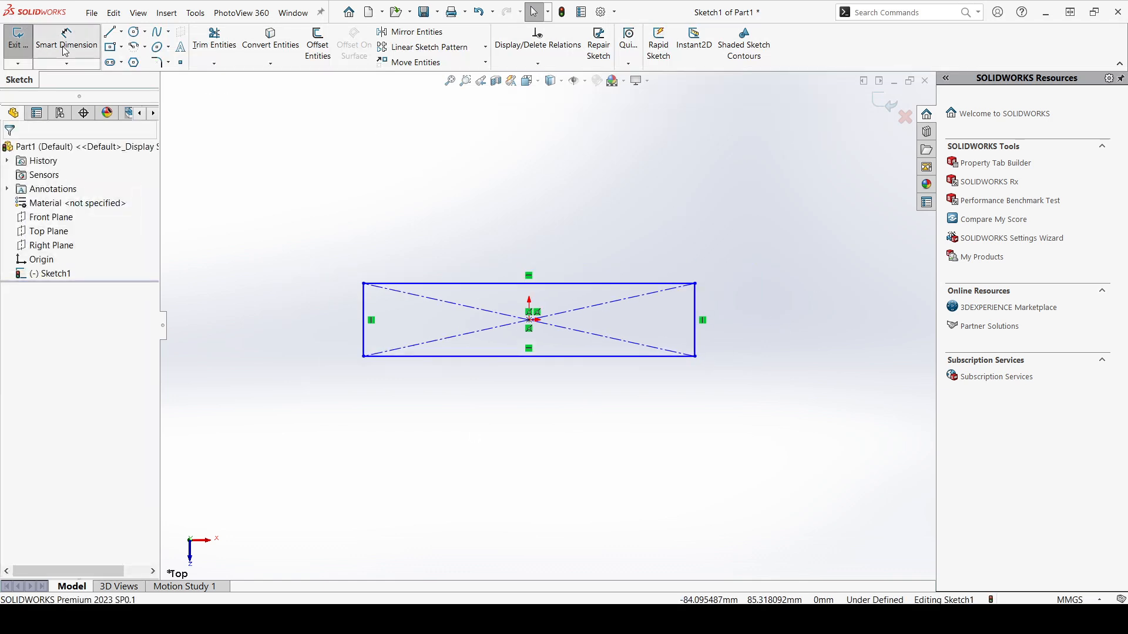
click(697, 316)
click(789, 314)
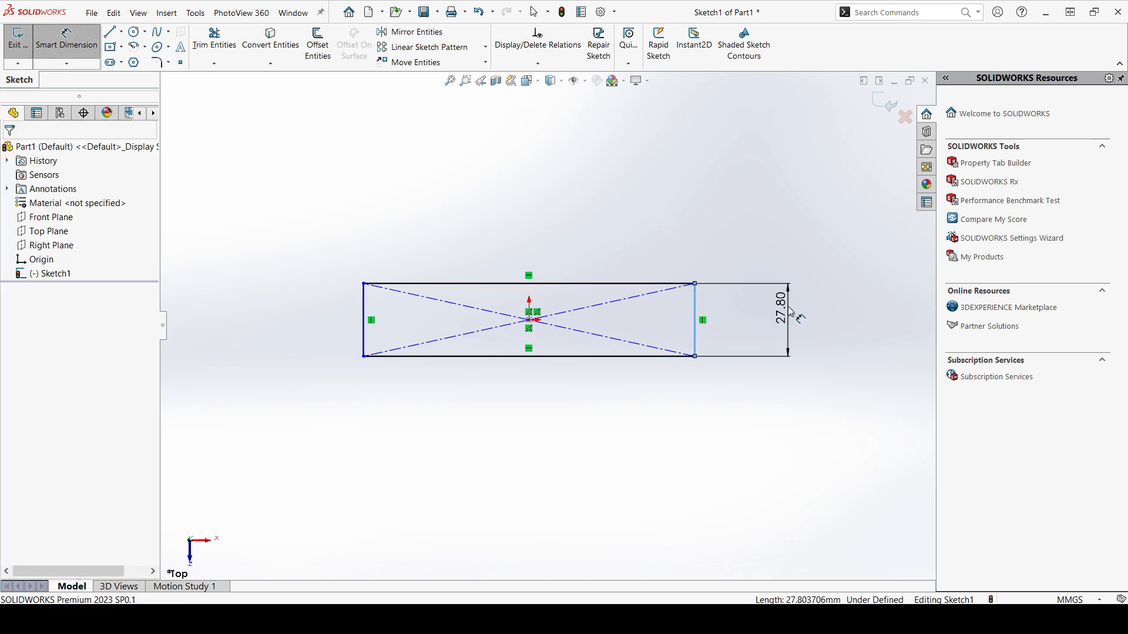
text(30)
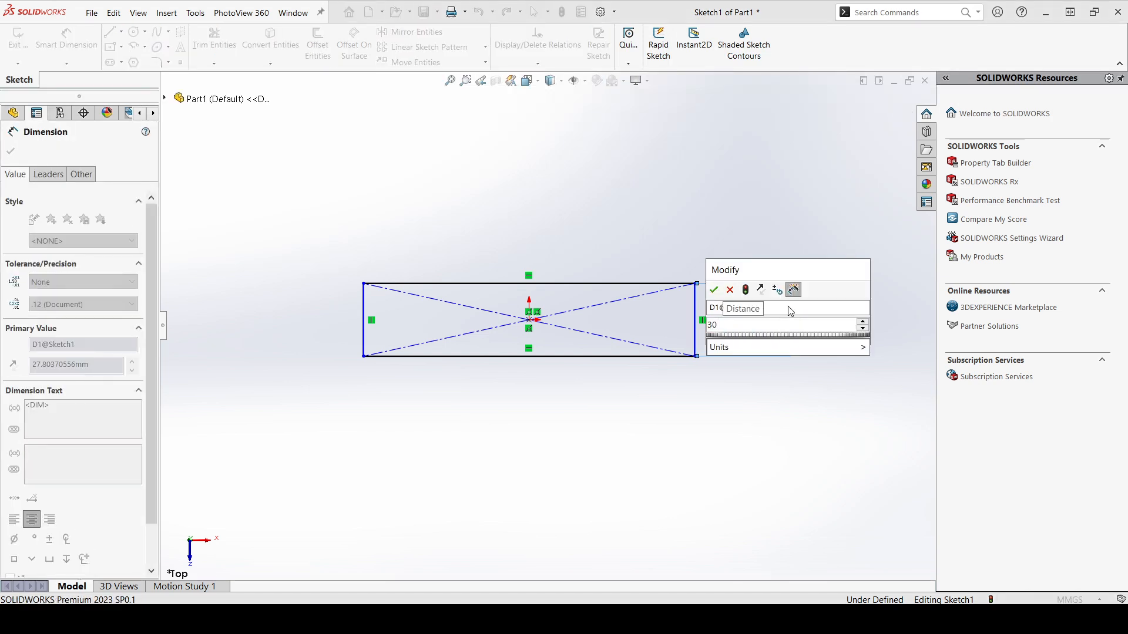
key(Return)
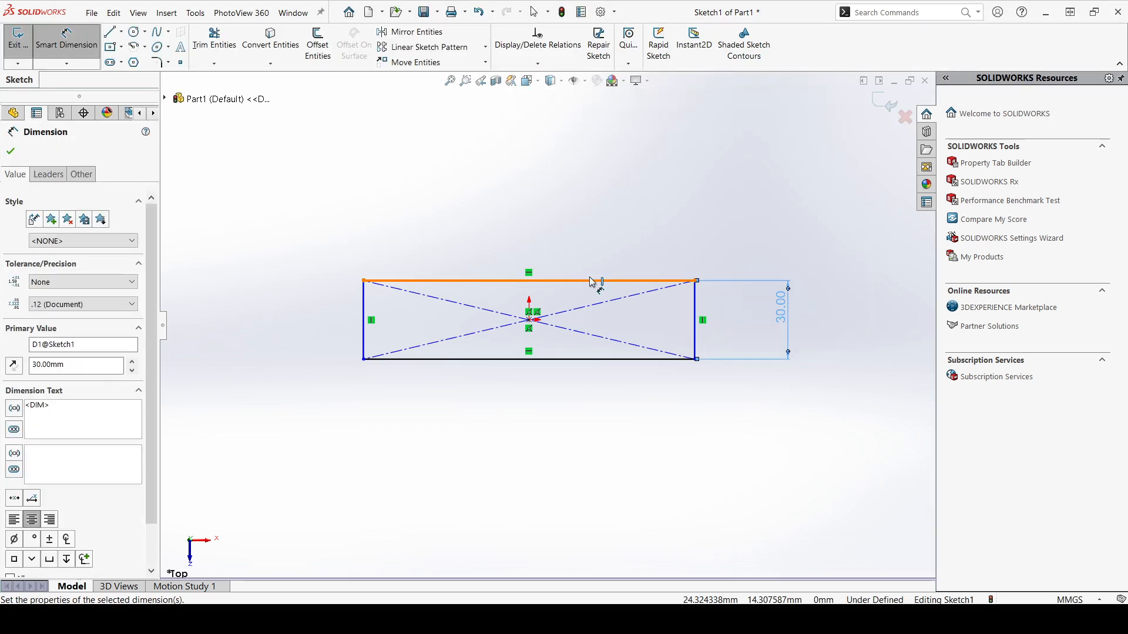
- Add a Smart Dimension of 40 mm to the rectangle's top edge, placed above the shape
click(585, 280)
click(584, 207)
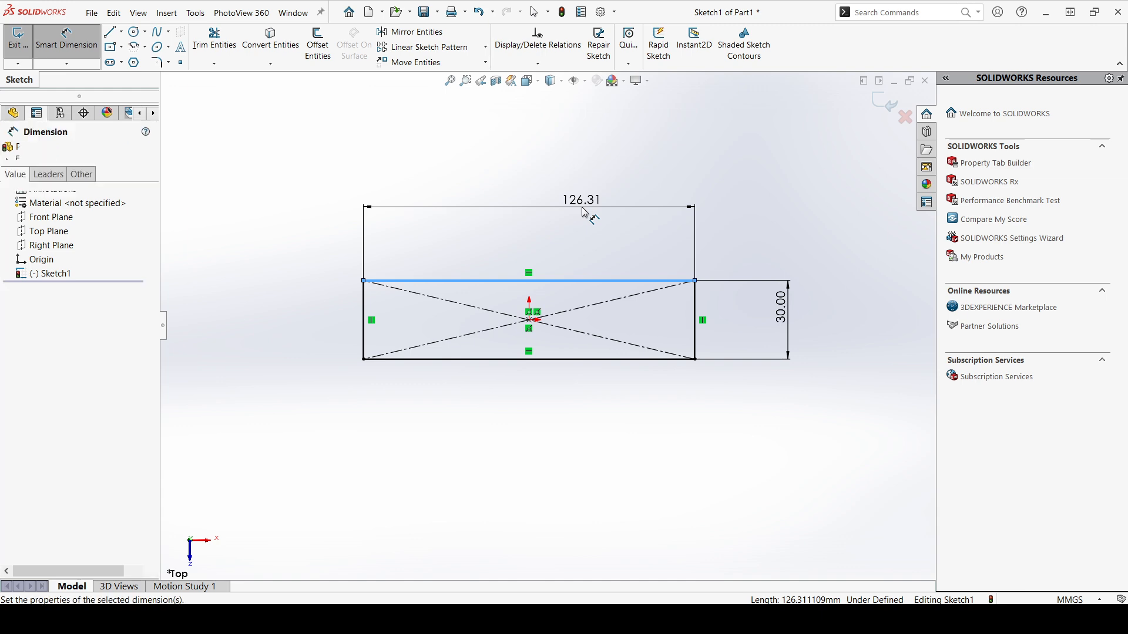
text(60)
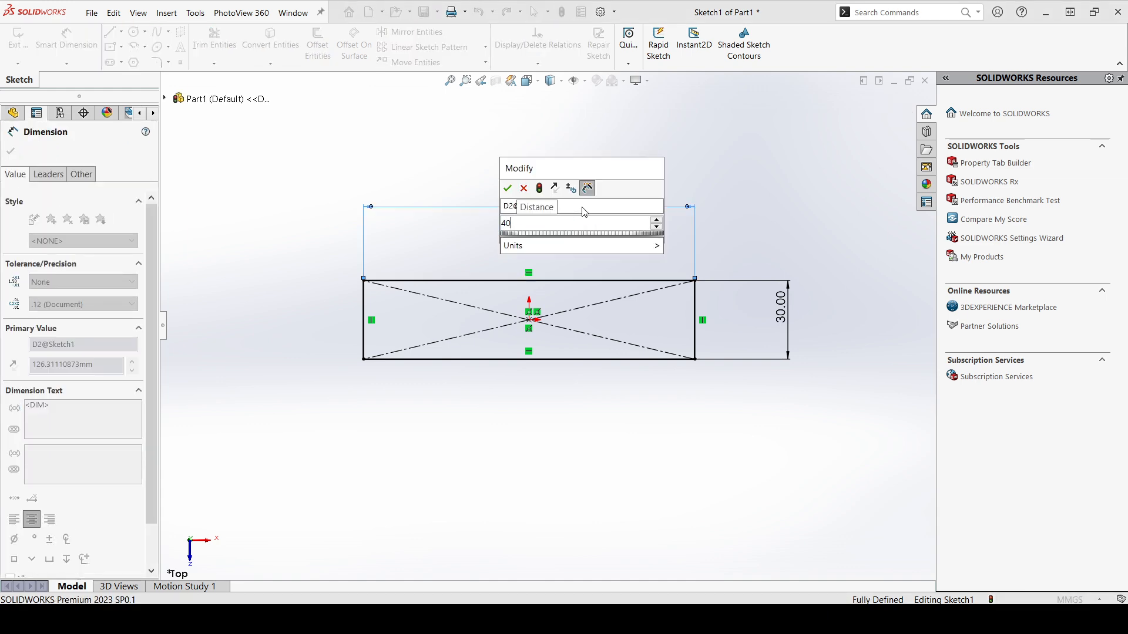
key(Return)
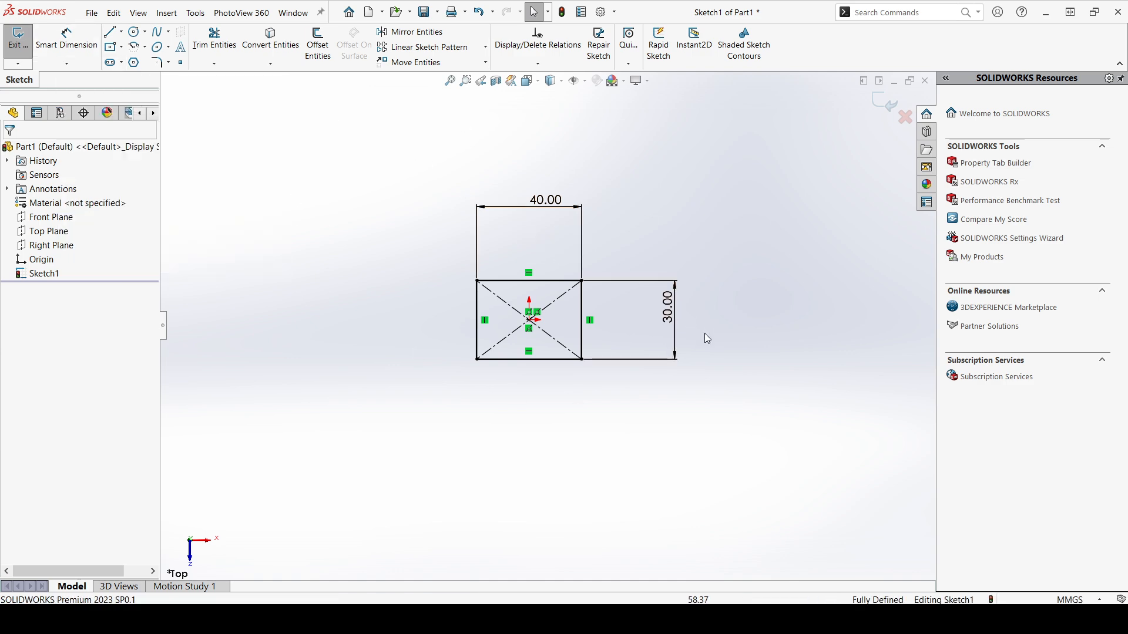
- Delete the whole rectangle together with its dimensions from the sketch
drag(422, 153, 738, 415)
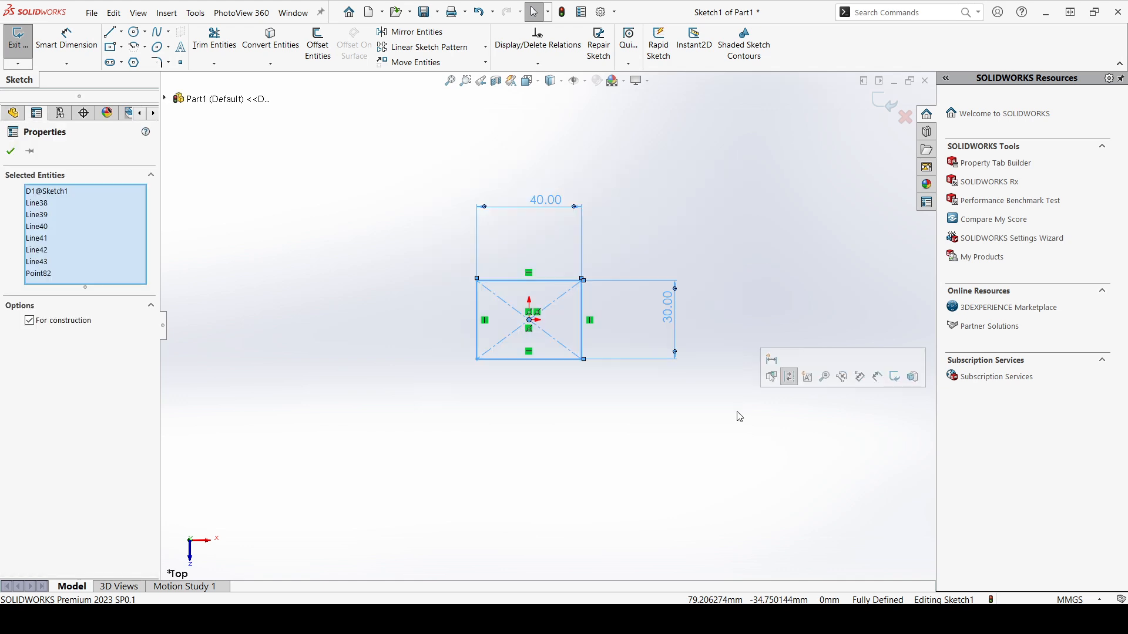
key(Delete)
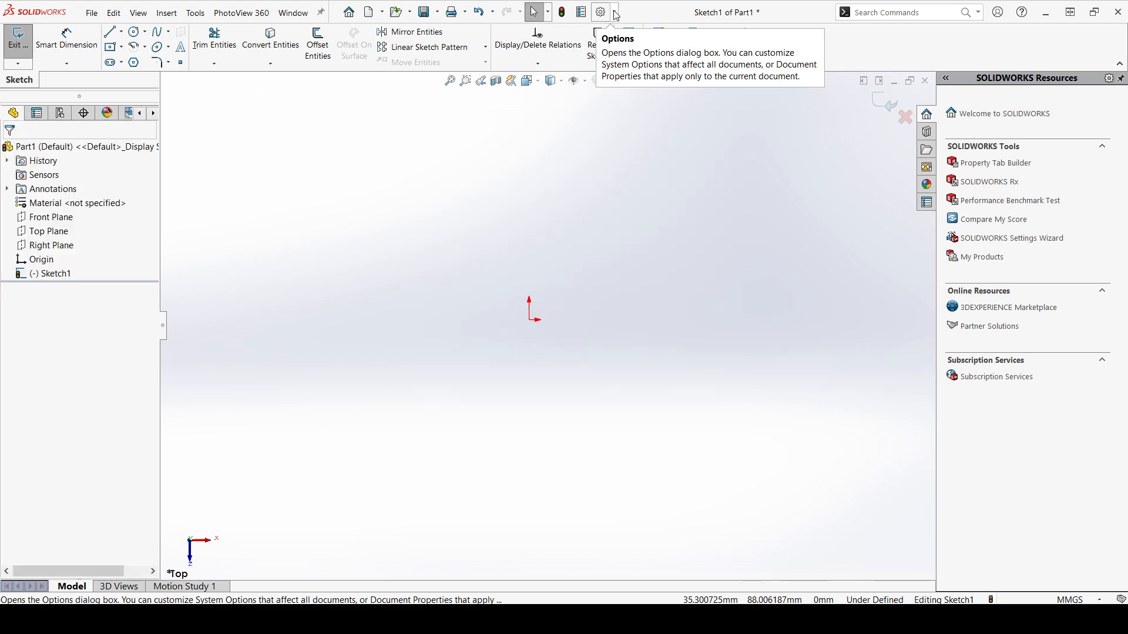
- Enable scaling the sketch on first dimension creation and on-screen numeric input on entity creation in the sketch system options
click(615, 12)
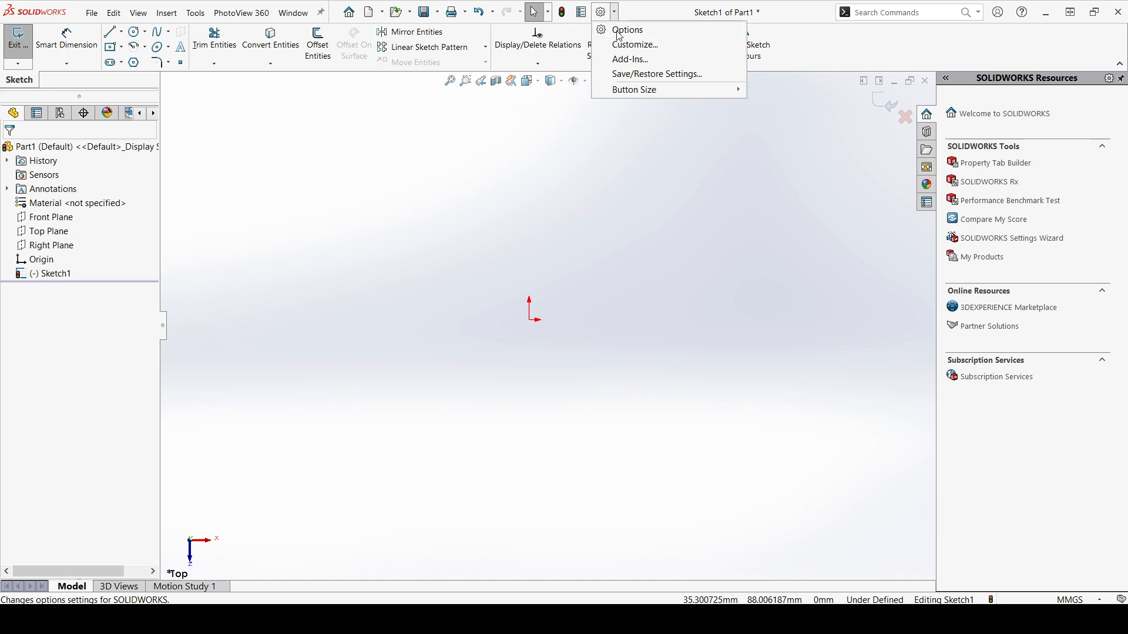
click(624, 30)
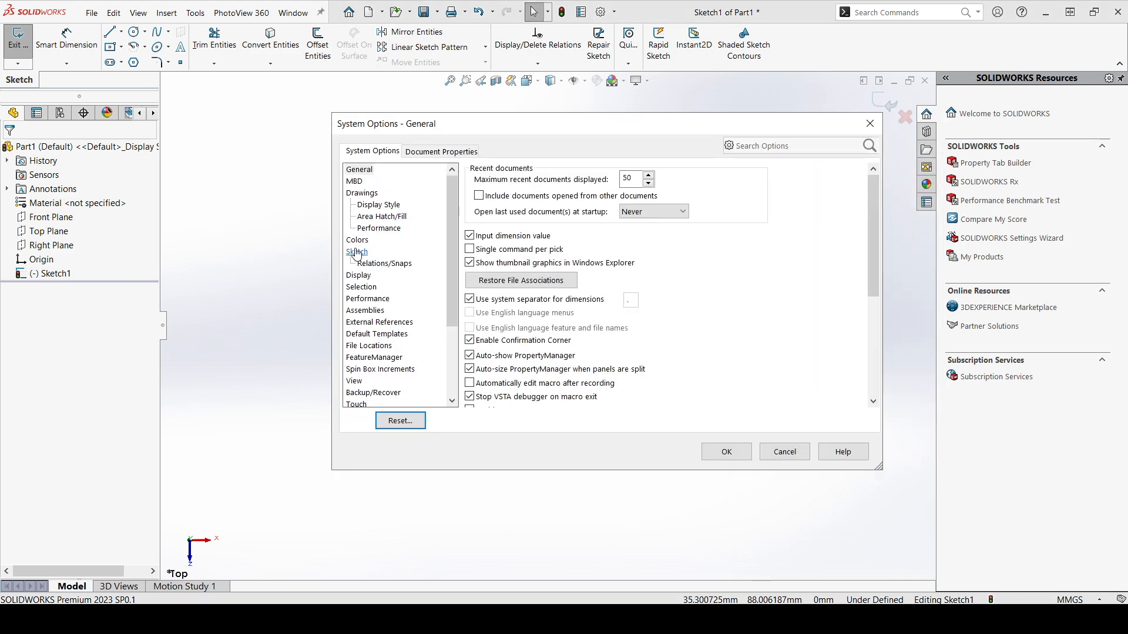
click(356, 253)
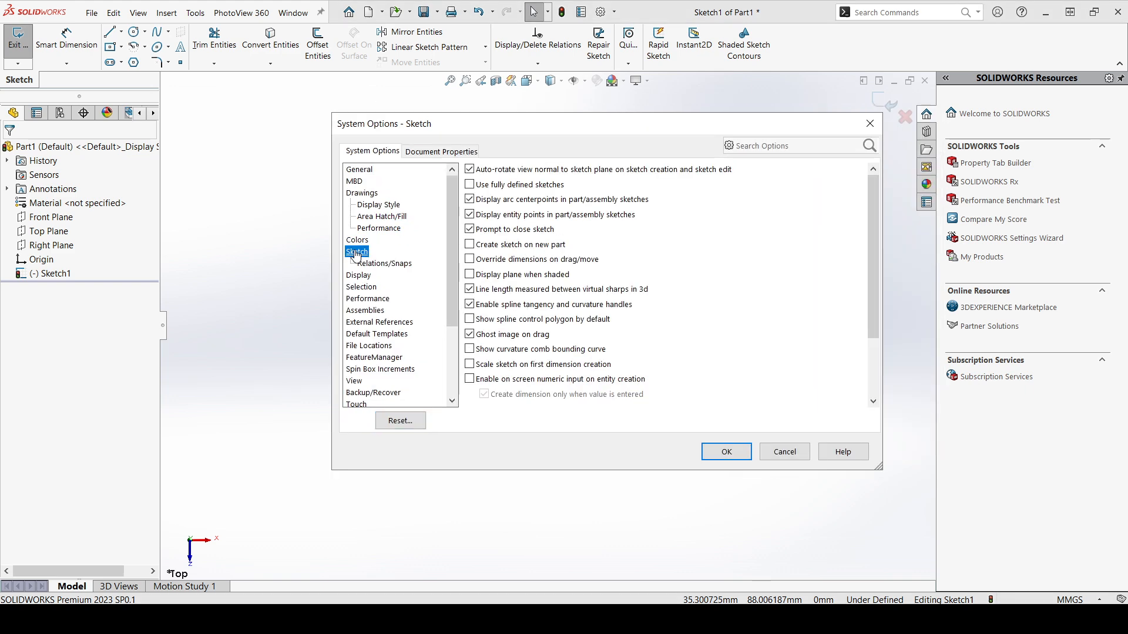
click(469, 365)
click(469, 379)
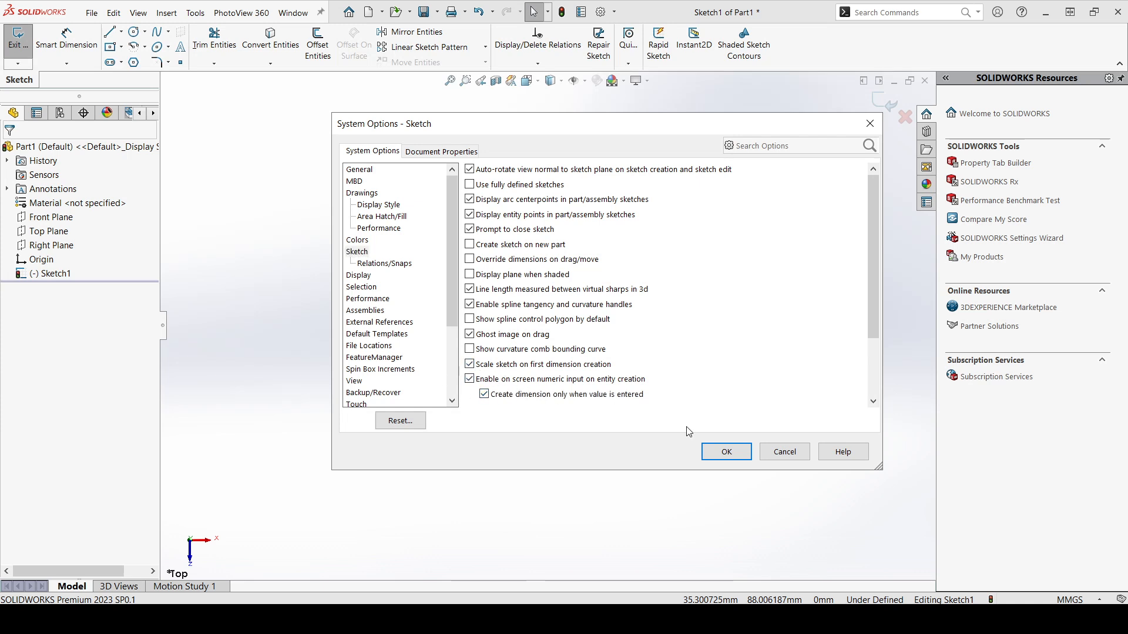
click(727, 451)
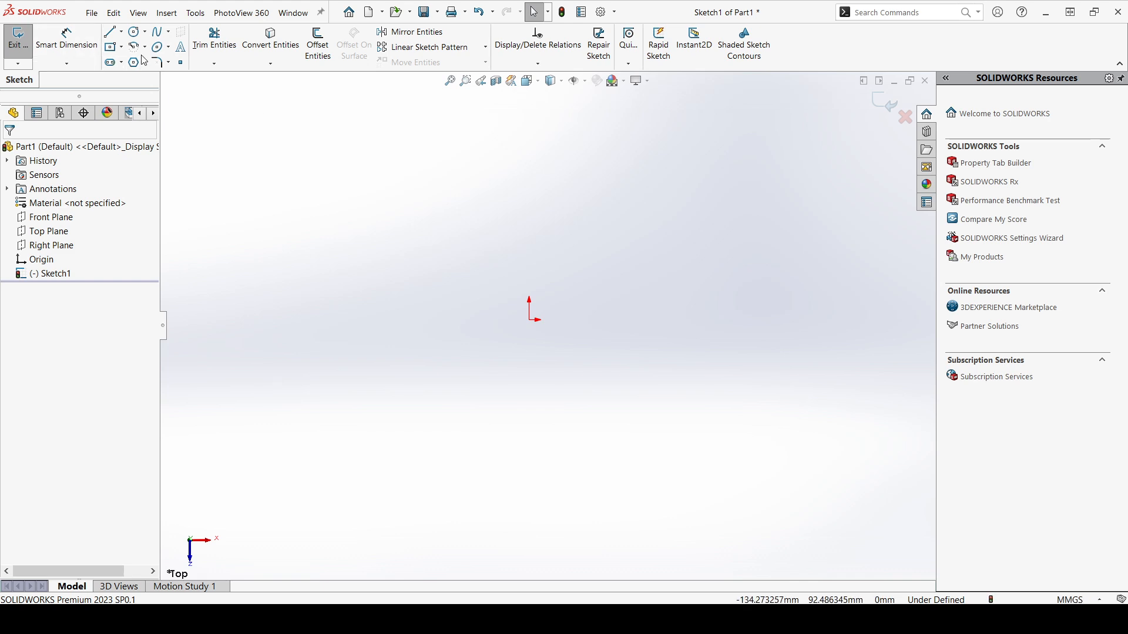
- Start a center rectangle at the origin and set its height to 30 mm through the on-screen input
click(113, 52)
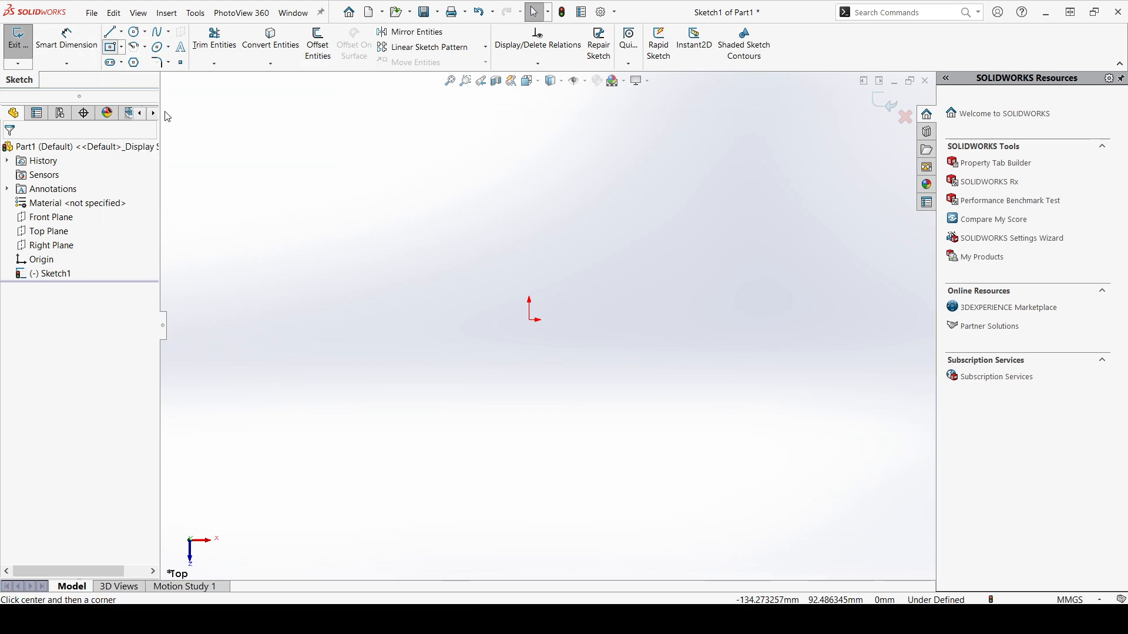
click(531, 320)
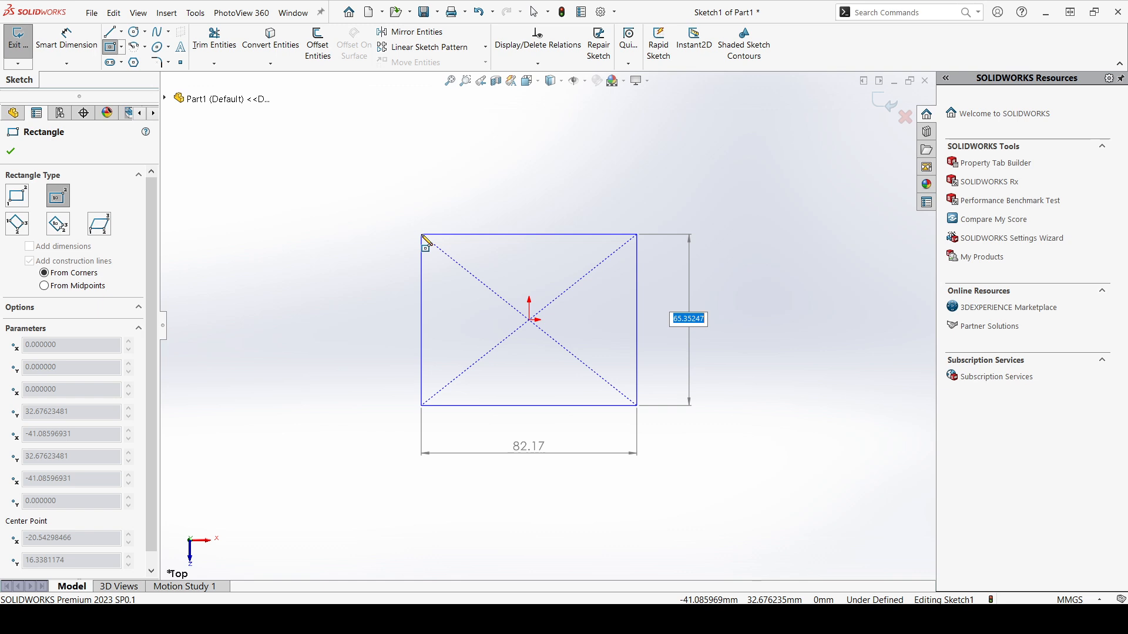
text(30)
key(Return)
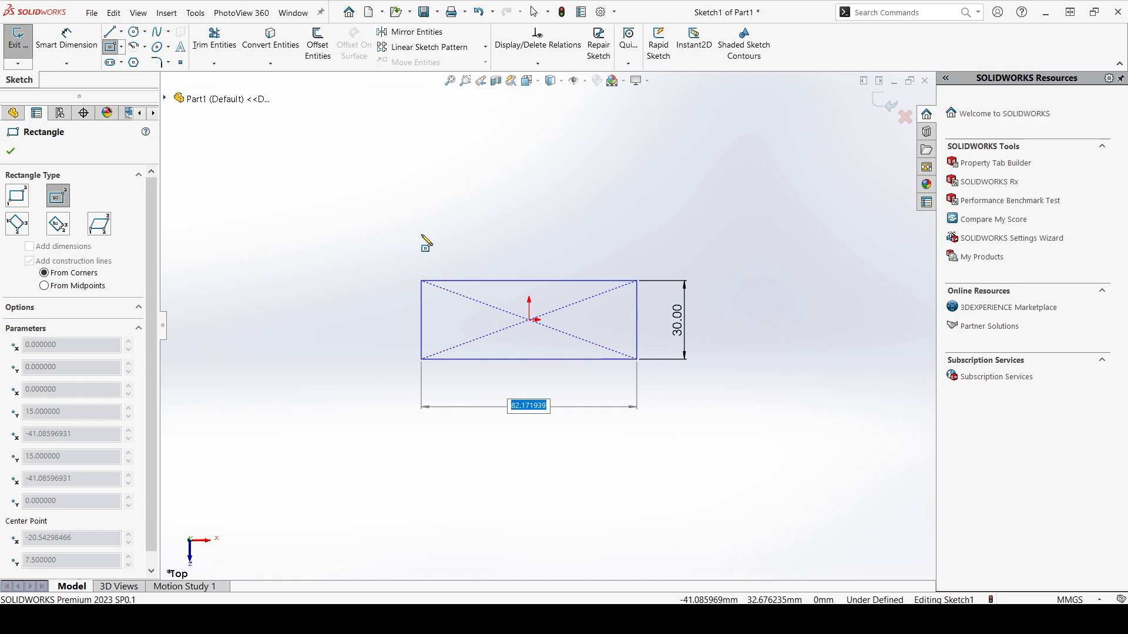
- Cycle between the rectangle's on-screen height and width inputs and set the height to 40 mm
key(Tab)
key(Tab)
key(Tab)
key(Tab)
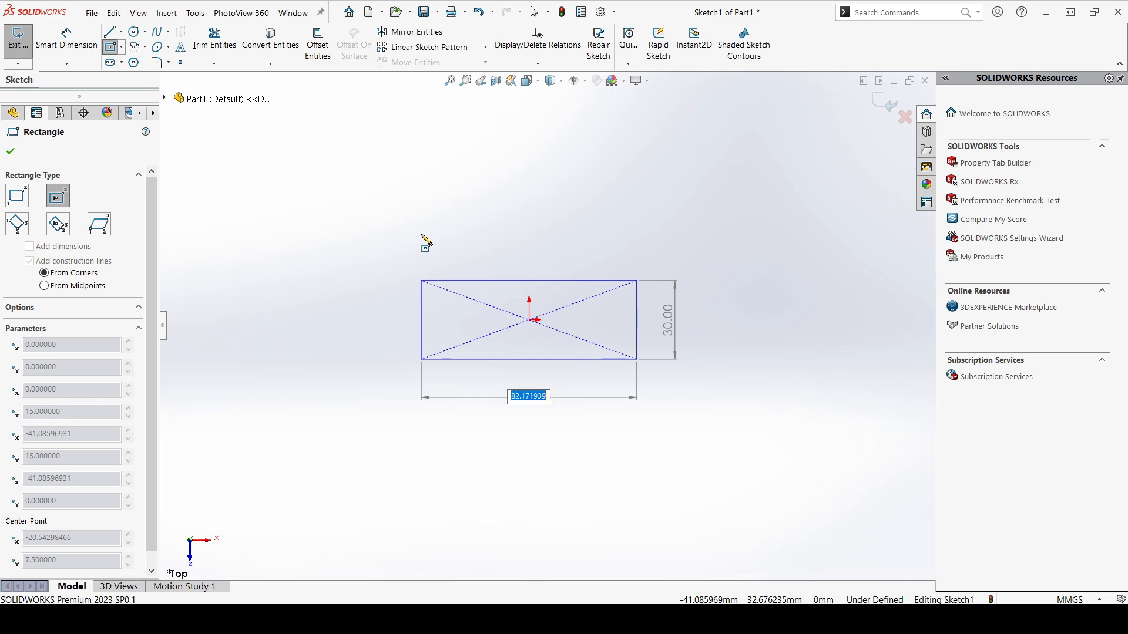
key(Tab)
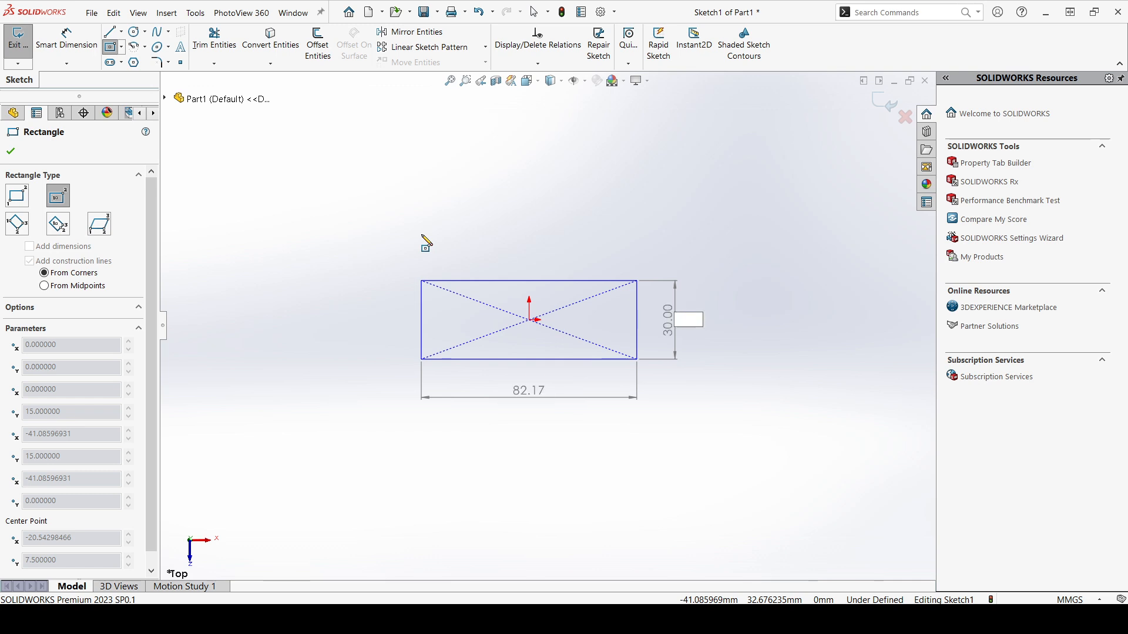
key(Tab)
key(Tab)
key(Tab)
key(Tab)
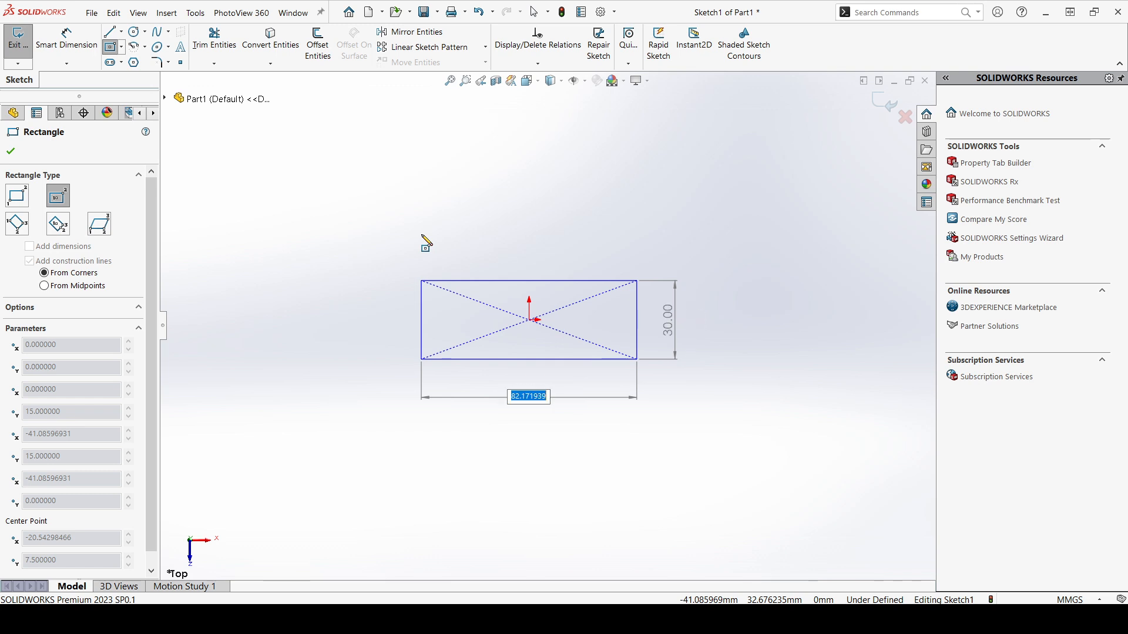
text(40)
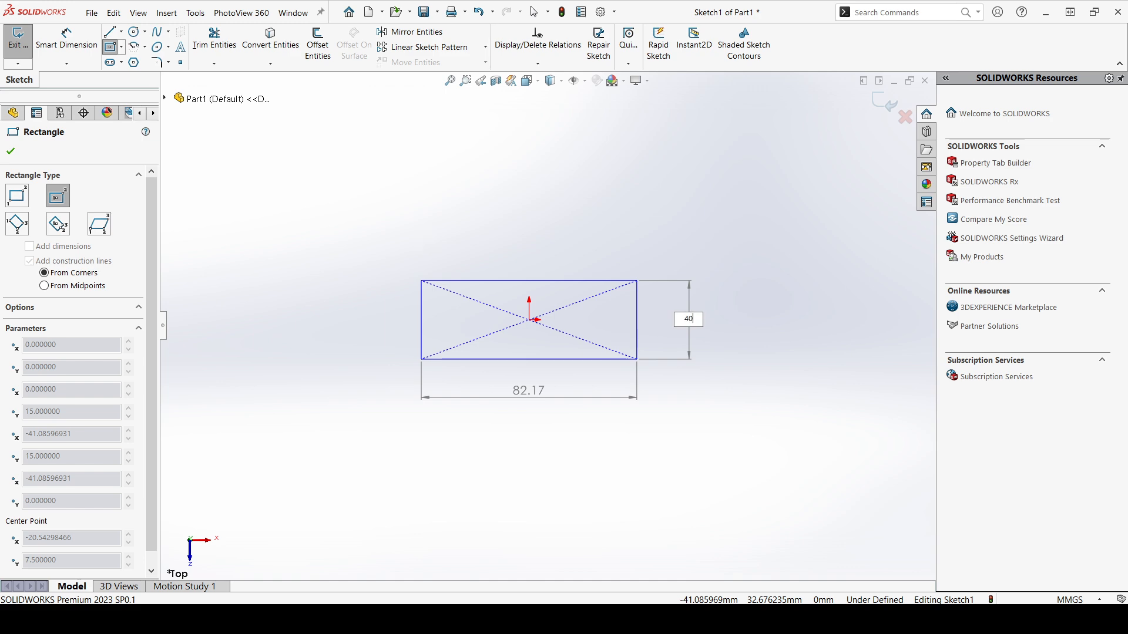
key(Tab)
key(Tab)
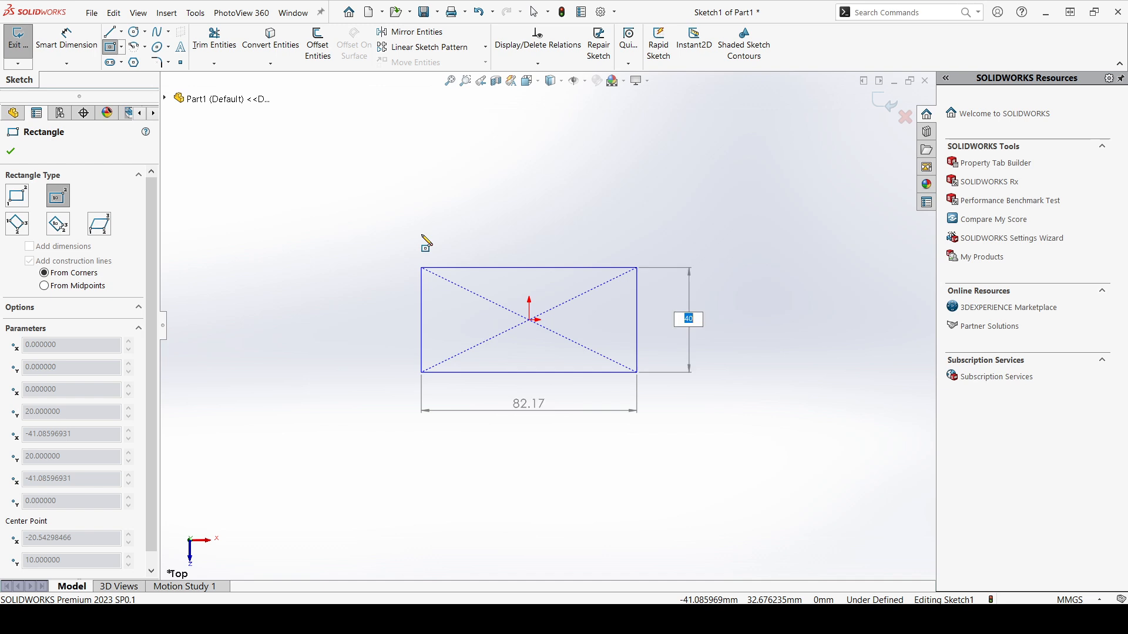
- Set the center rectangle's height to 30 mm and its width to 40 mm, and finish the Rectangle command
text(30)
key(Tab)
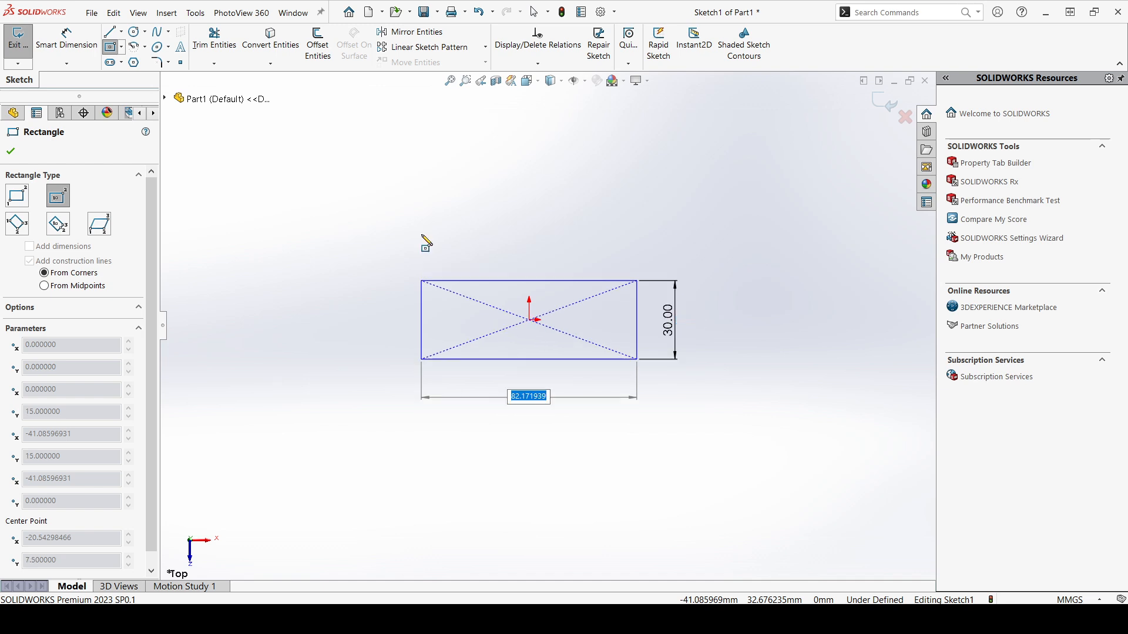
text(40)
key(Return)
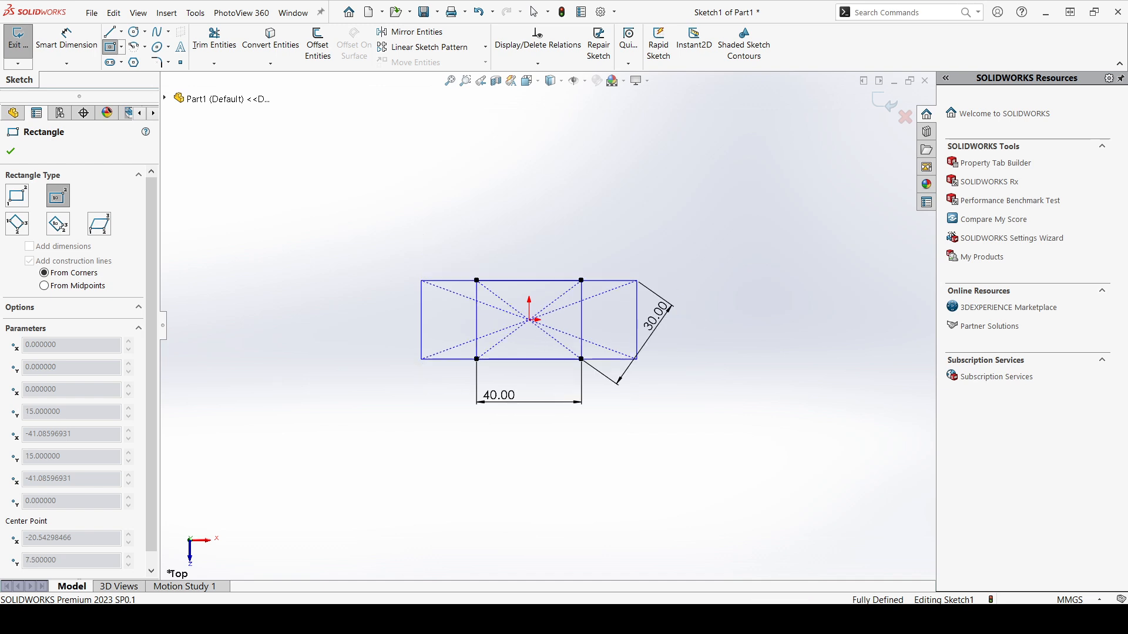
key(Escape)
scroll(547, 347, down, 2)
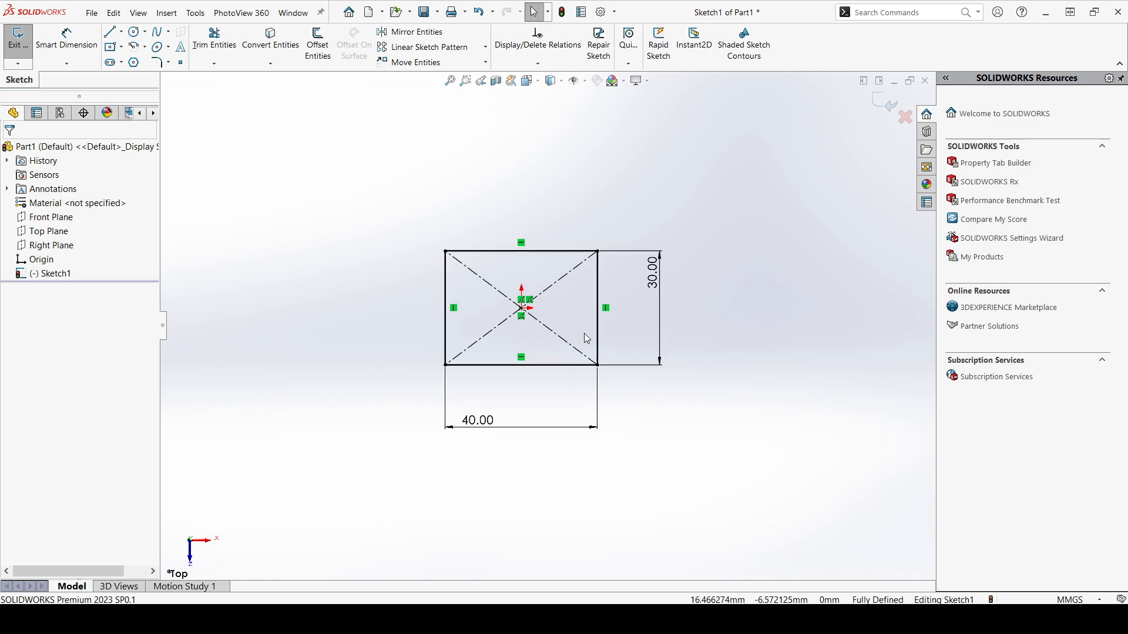
- Delete the whole rectangle together with its dimensions, leaving the sketch empty
scroll(528, 189, up, 2)
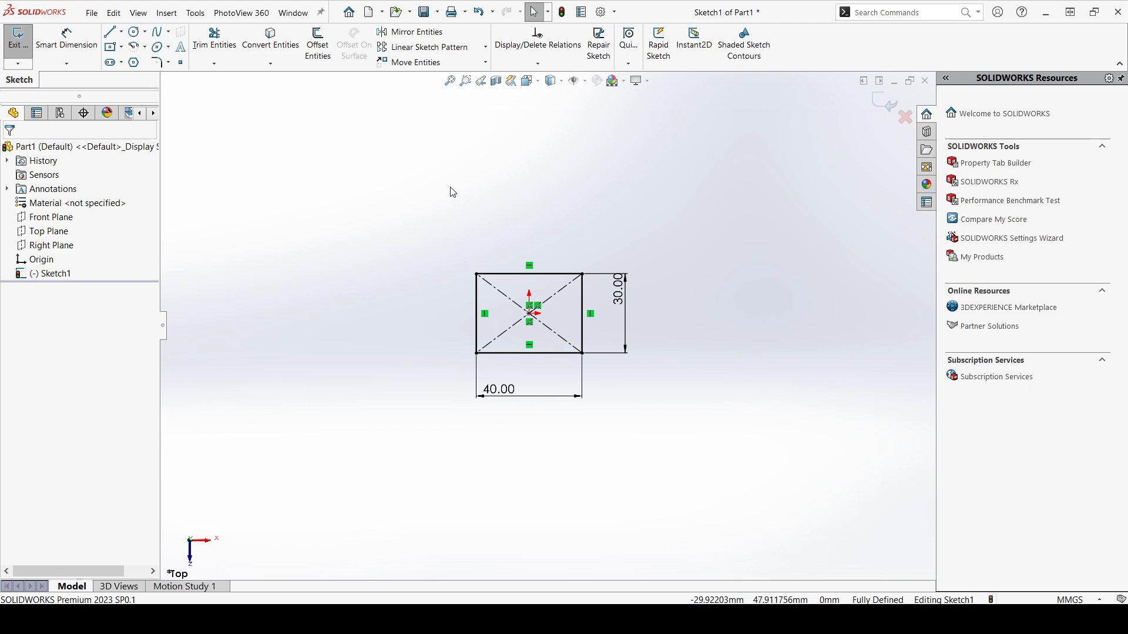
mouse_move(392, 179)
mouse_down()
mouse_move(466, 252)
mouse_move(740, 457)
mouse_up()
key(Delete)
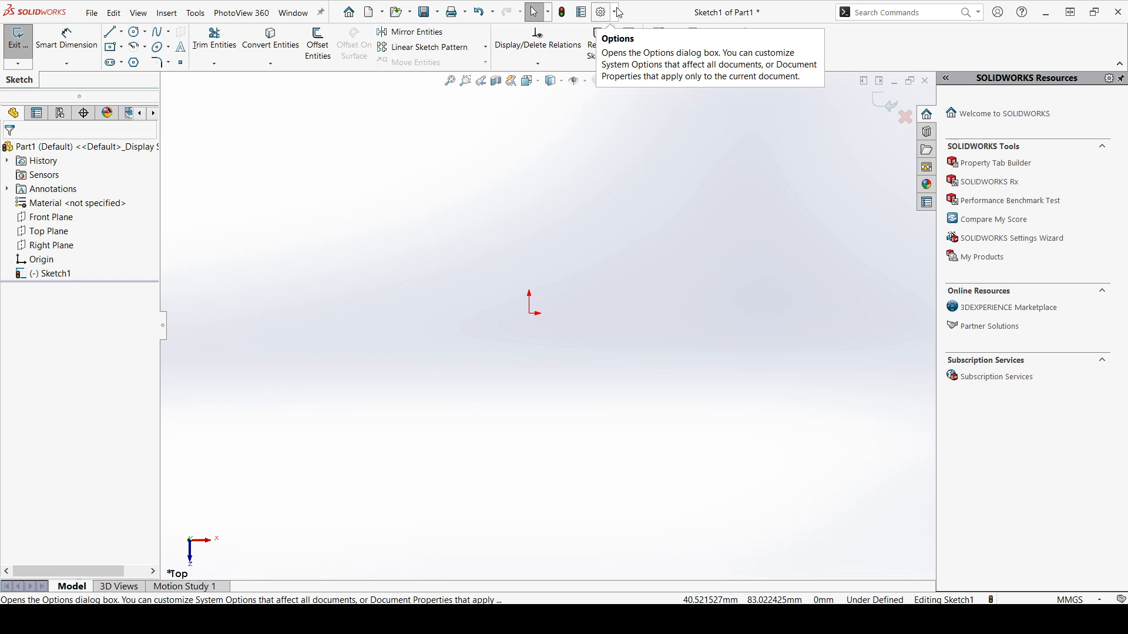
click(614, 13)
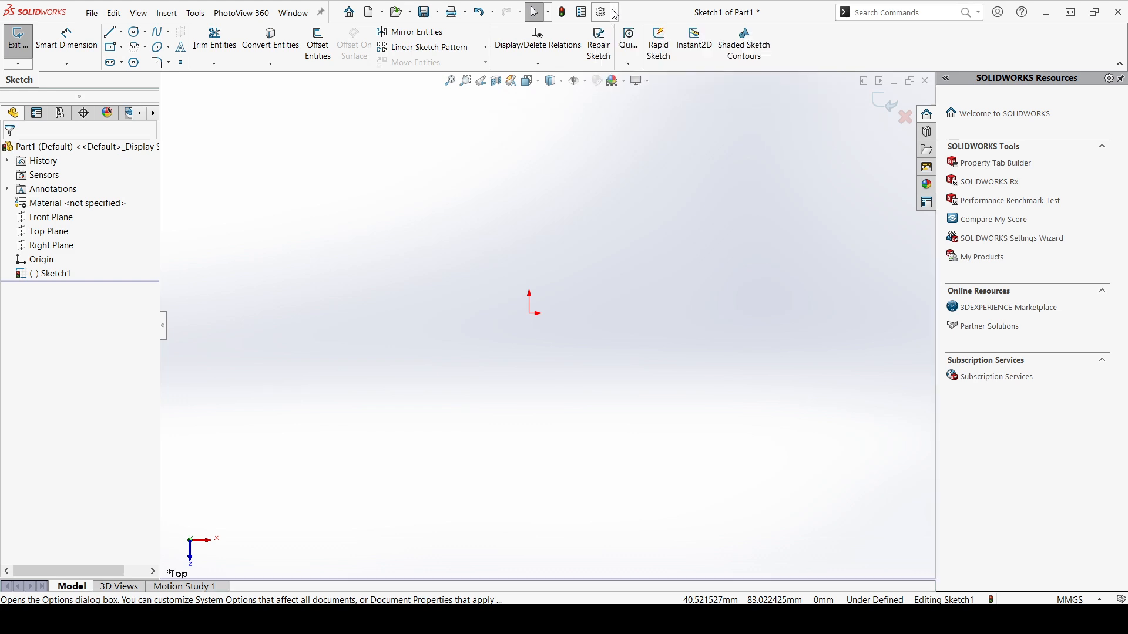
click(624, 31)
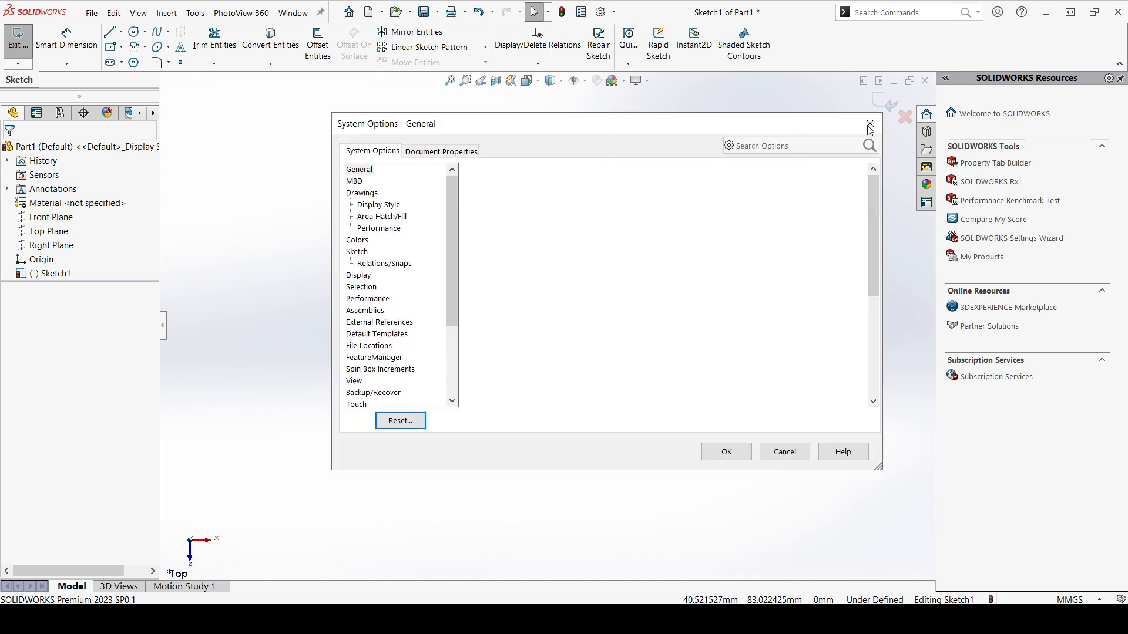
drag(529, 130, 545, 119)
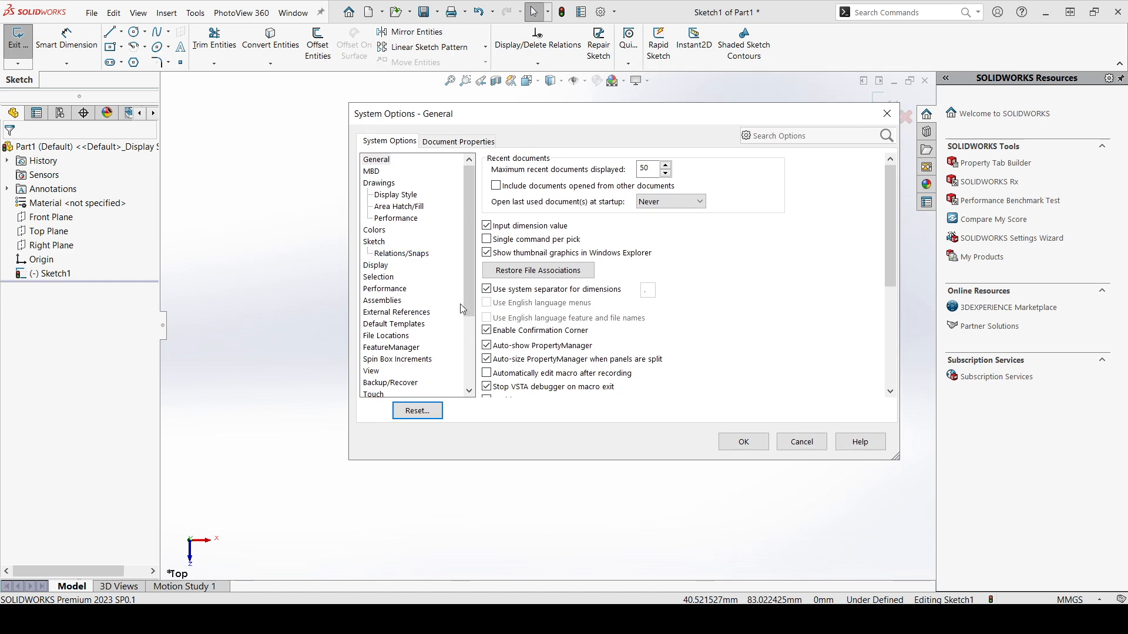
click(744, 442)
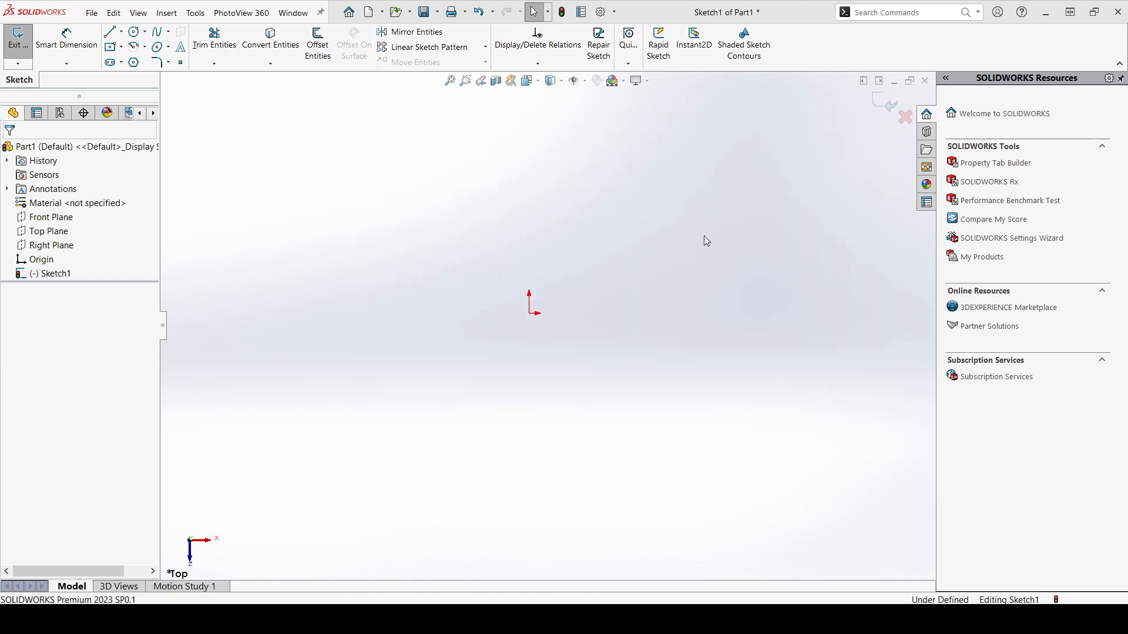
- Open the keyboard shortcut customization and search all commands for "smart" to examine the Smart Dimension shortcut
click(614, 12)
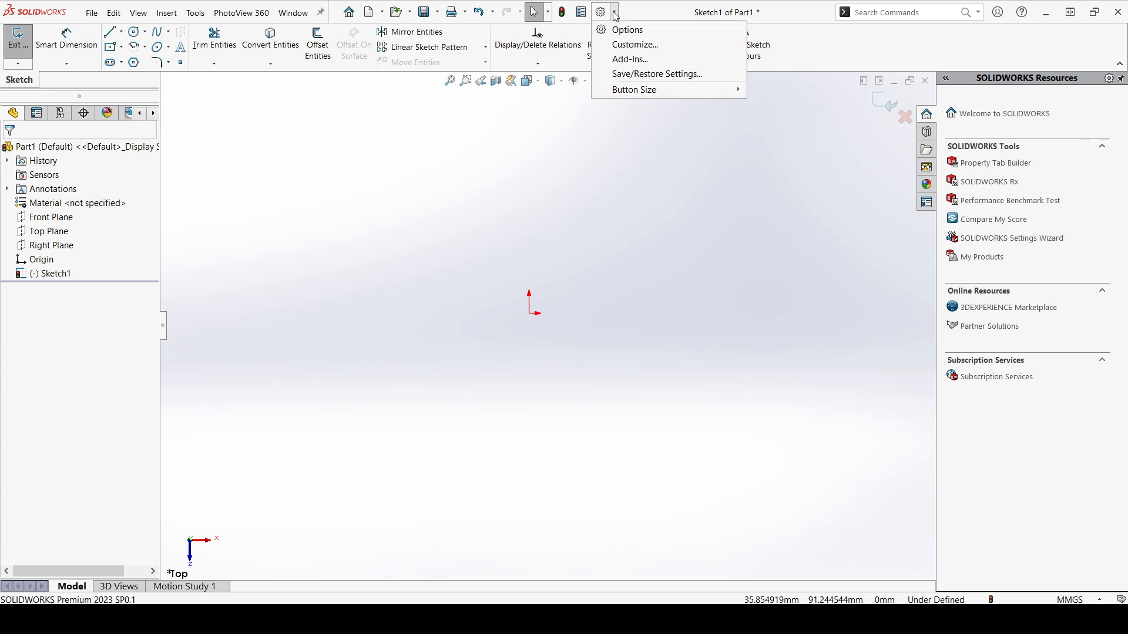
click(637, 46)
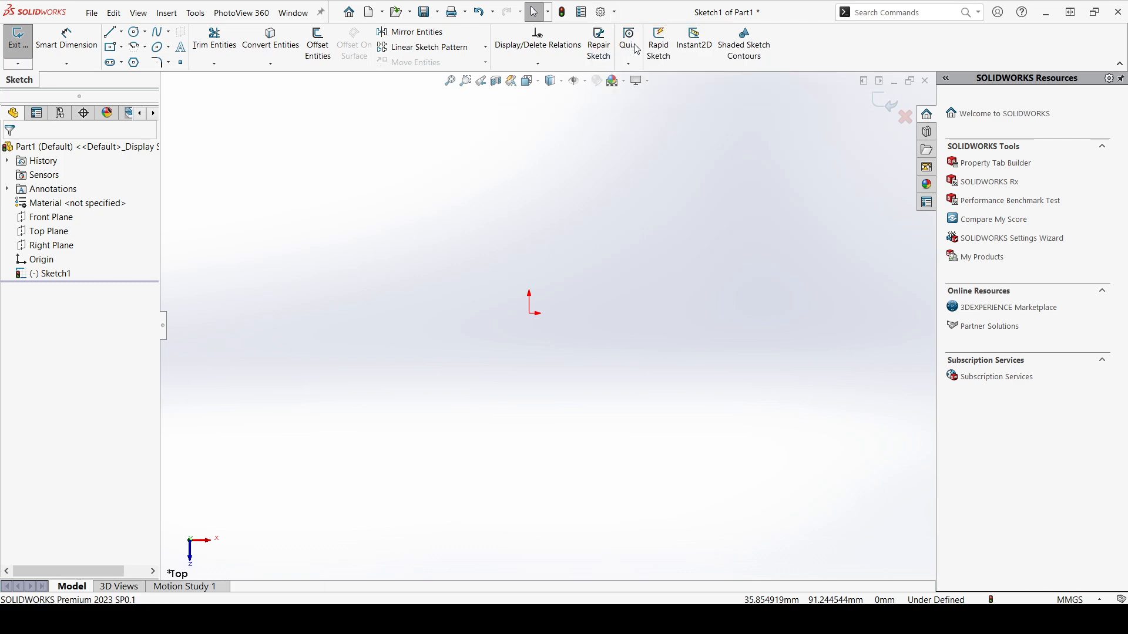
drag(750, 132, 525, 95)
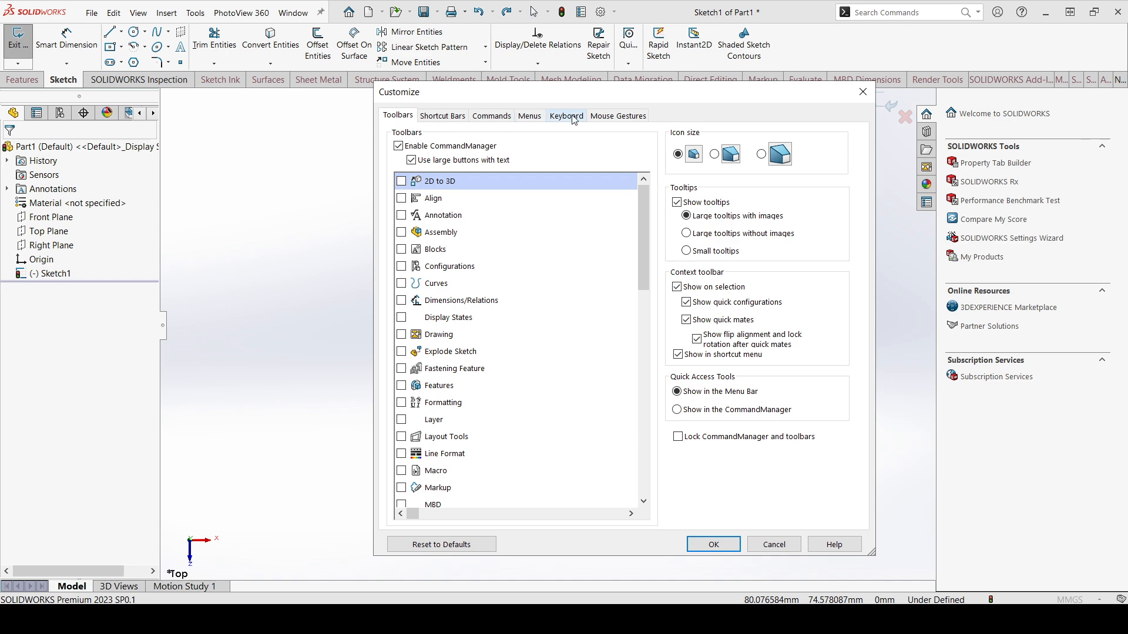
click(572, 116)
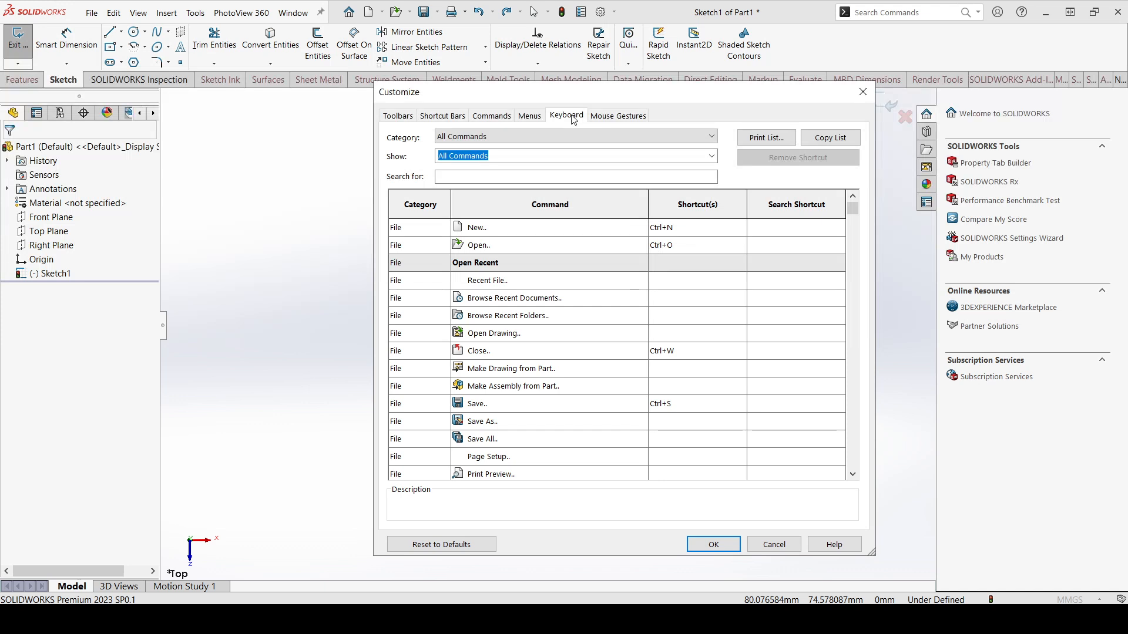
click(533, 178)
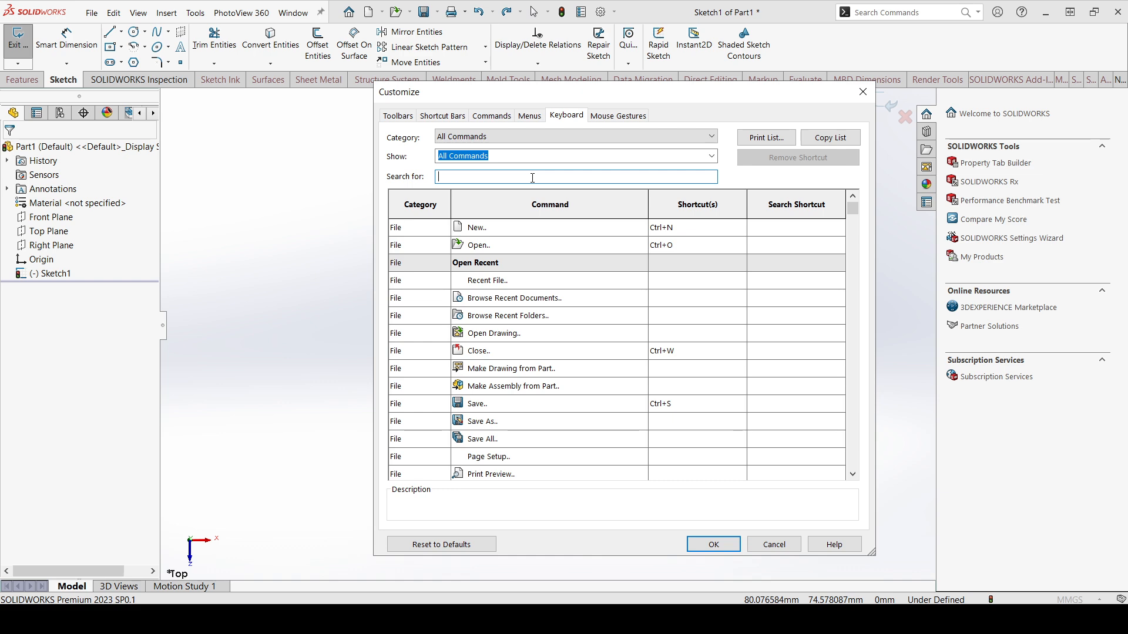
text(smart)
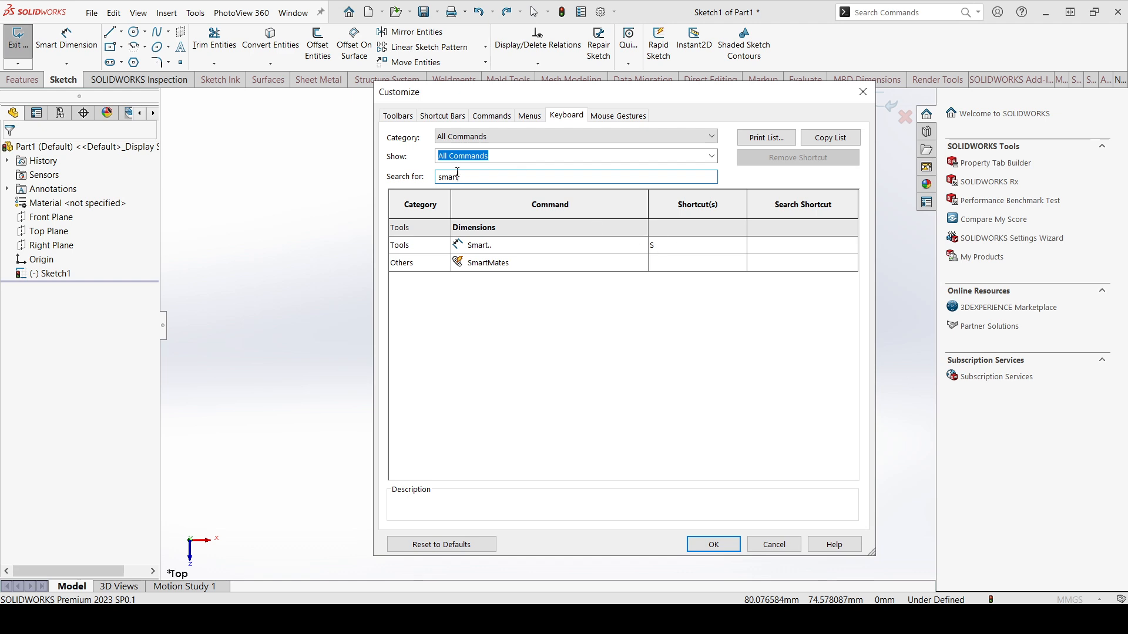
- Search the shortcut list for "center line" and enter C as the Centerline command's shortcut
drag(464, 177, 436, 177)
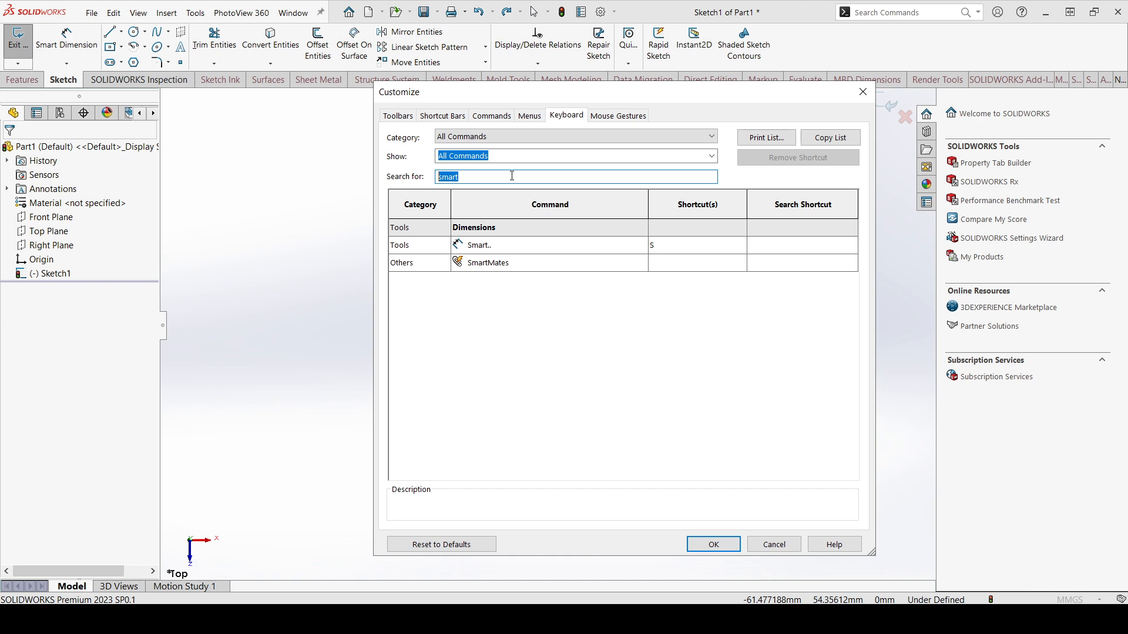
text(center )
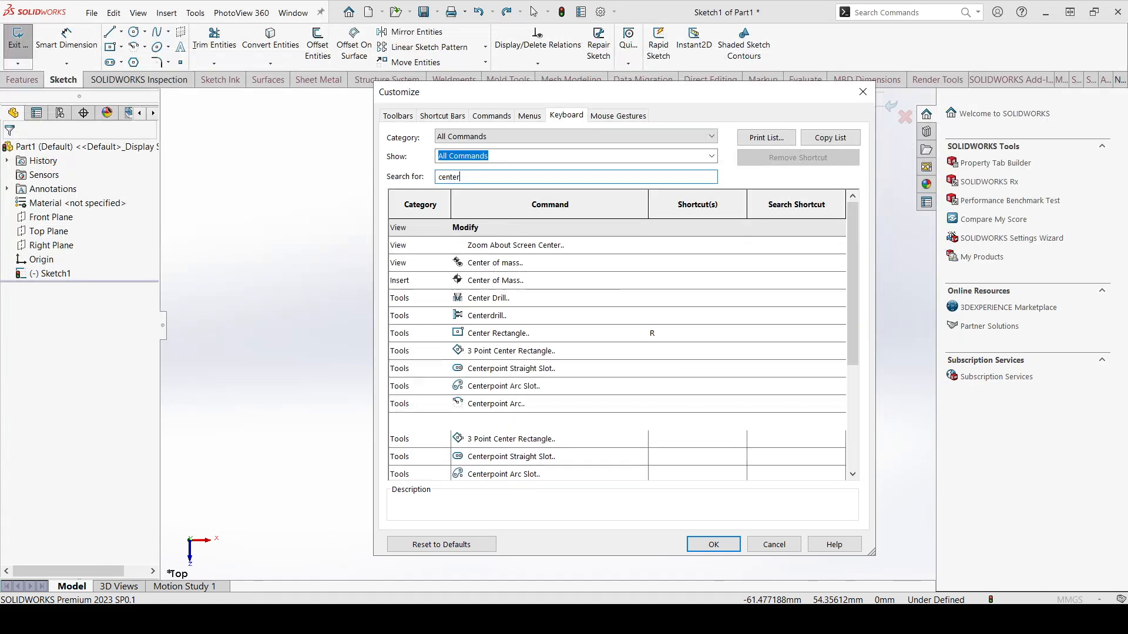
text(line)
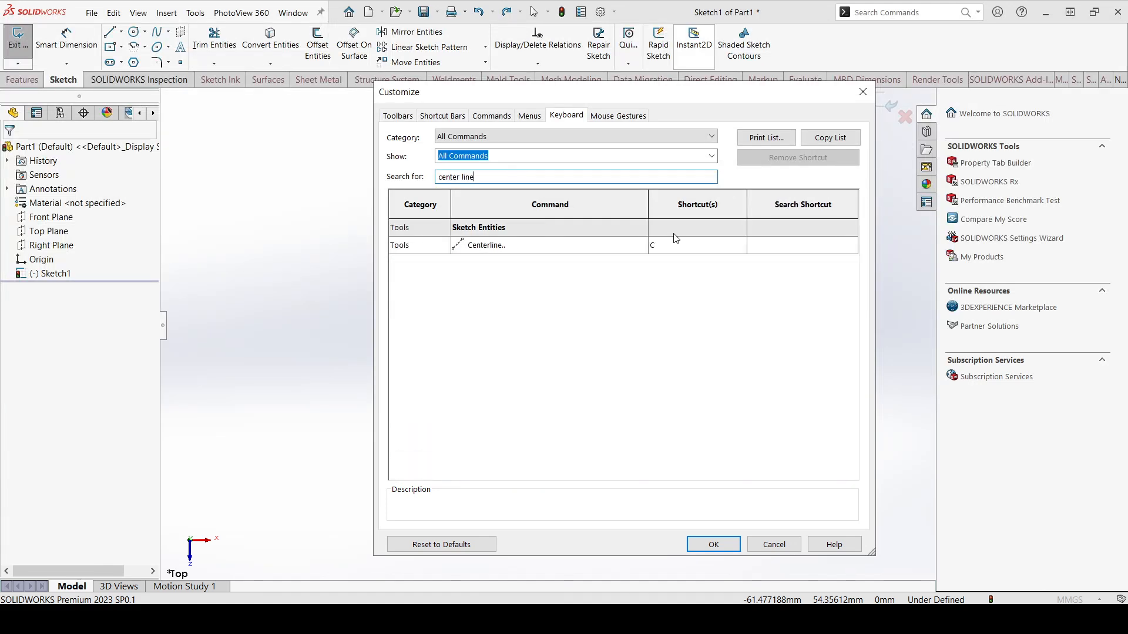
click(676, 244)
key(c)
- Search the shortcut list for "fillet" and "trim" to check which shortcuts these commands use
drag(482, 176, 404, 181)
key(BackSpace)
text(fillet)
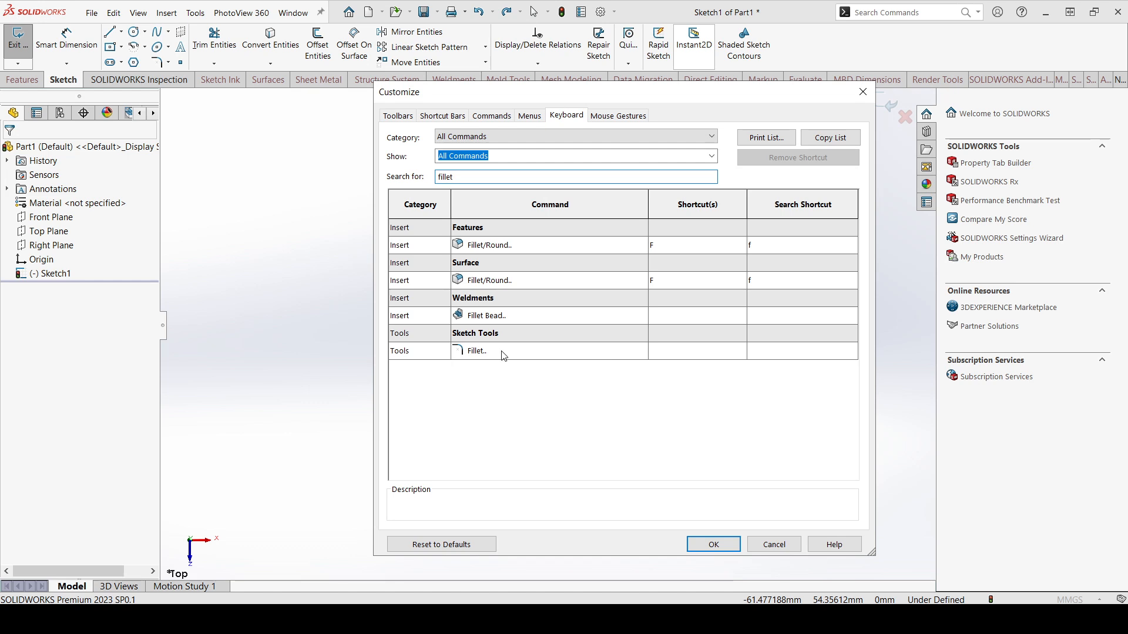
double_click(476, 180)
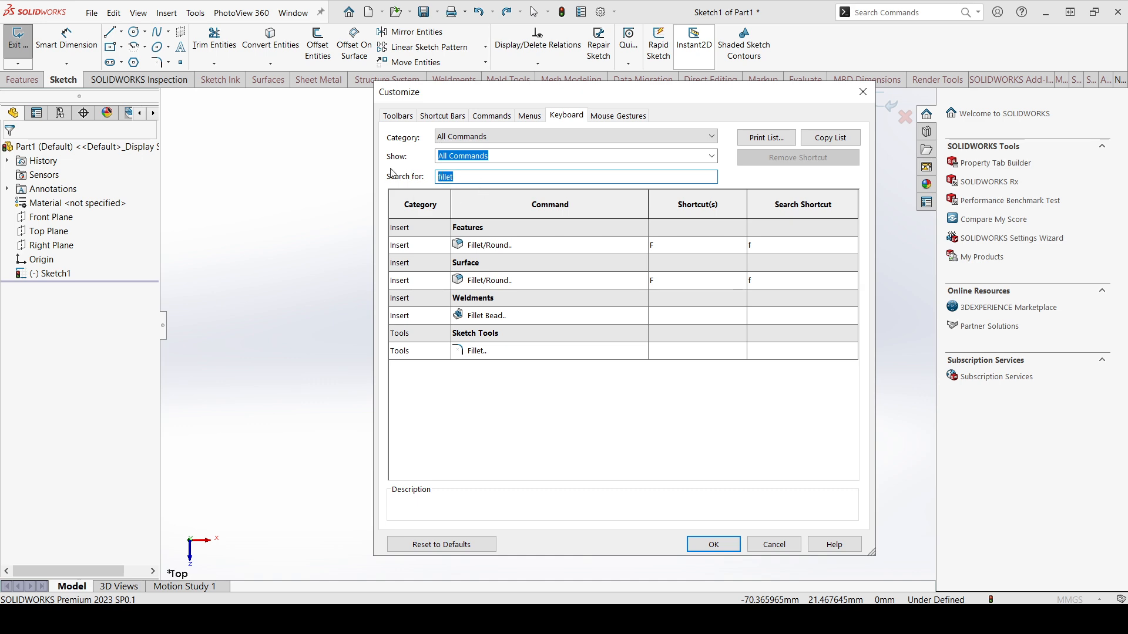
key(BackSpace)
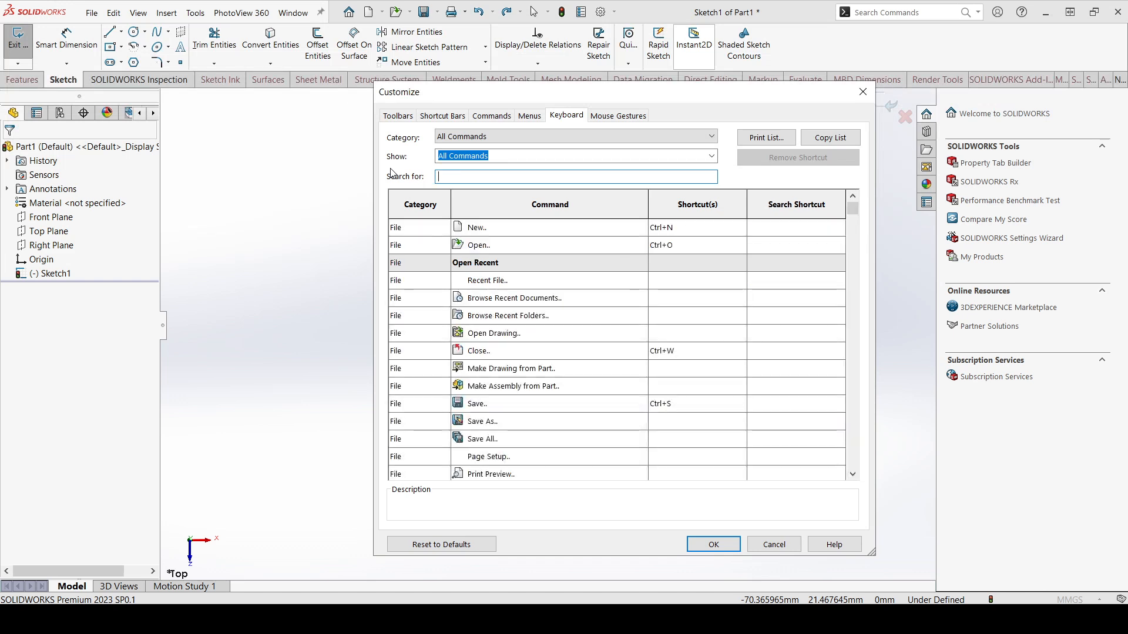
text(trim)
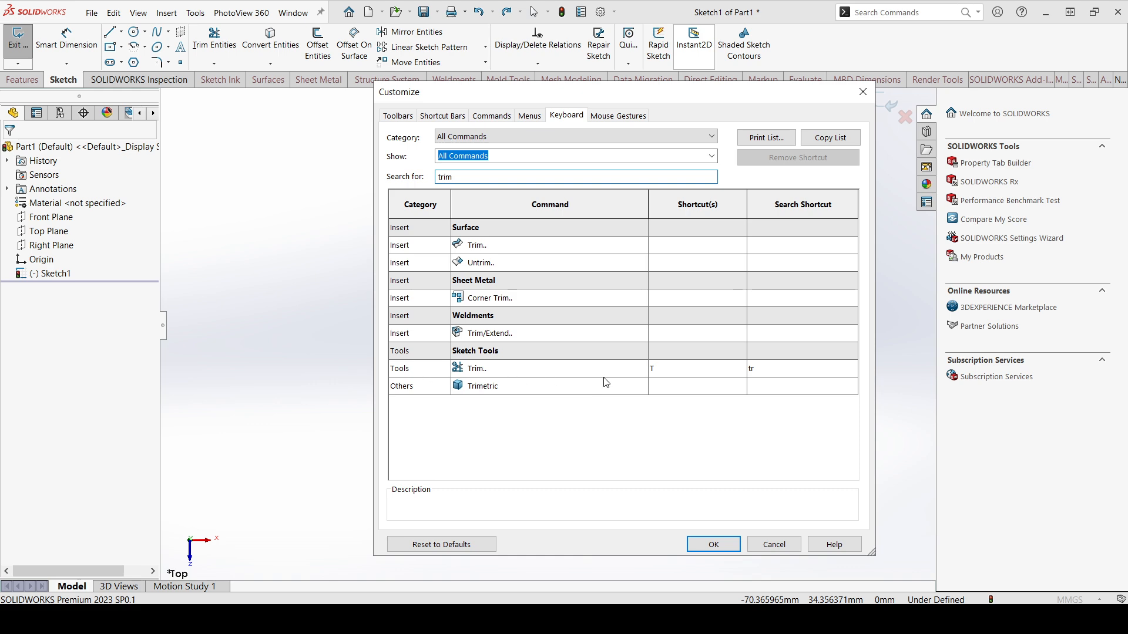
- Search the shortcut list for "mirror" and examine the shortcut of the sketch Mirror command
drag(464, 176, 389, 182)
text(mirror)
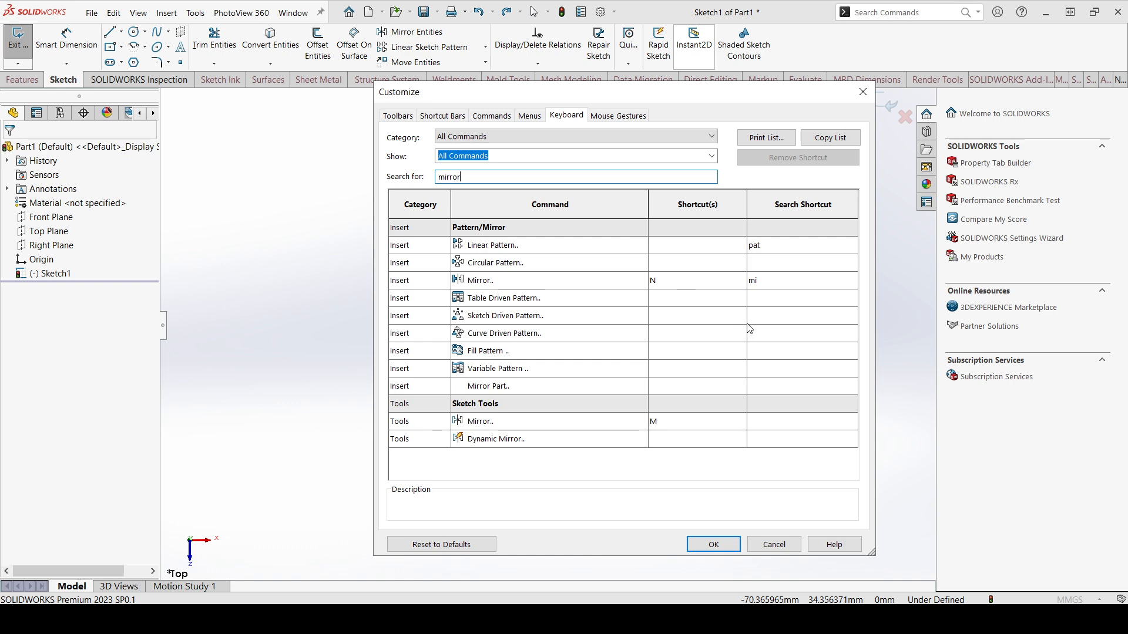
click(675, 423)
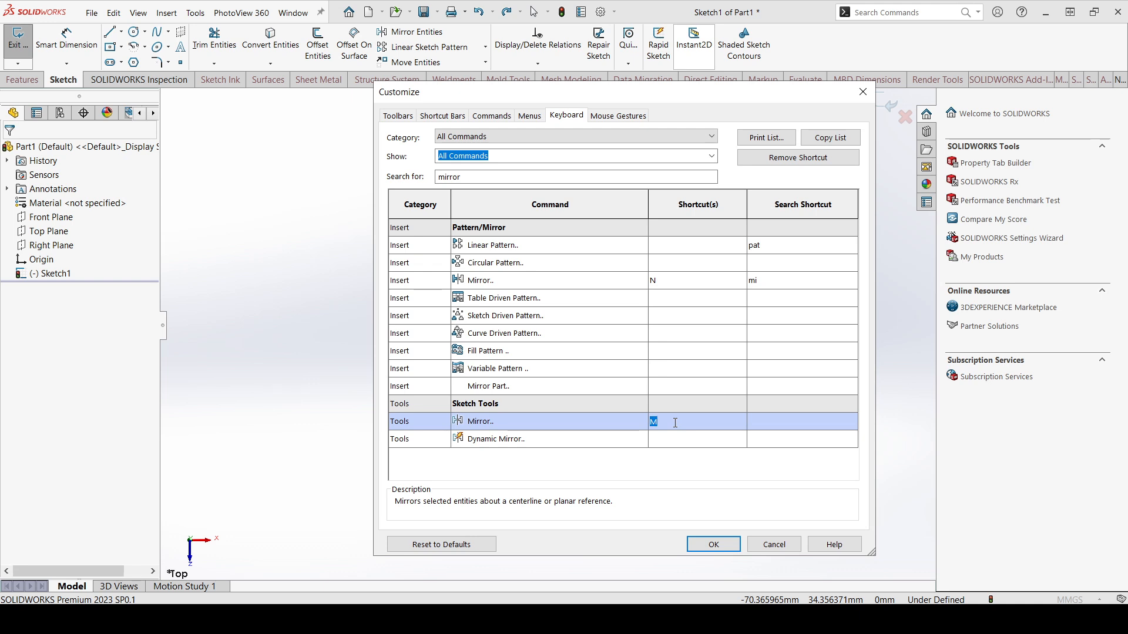
- Search the shortcut list for "line", examine the sketch Line command's shortcut, and accept the customization dialog
double_click(482, 176)
text(line)
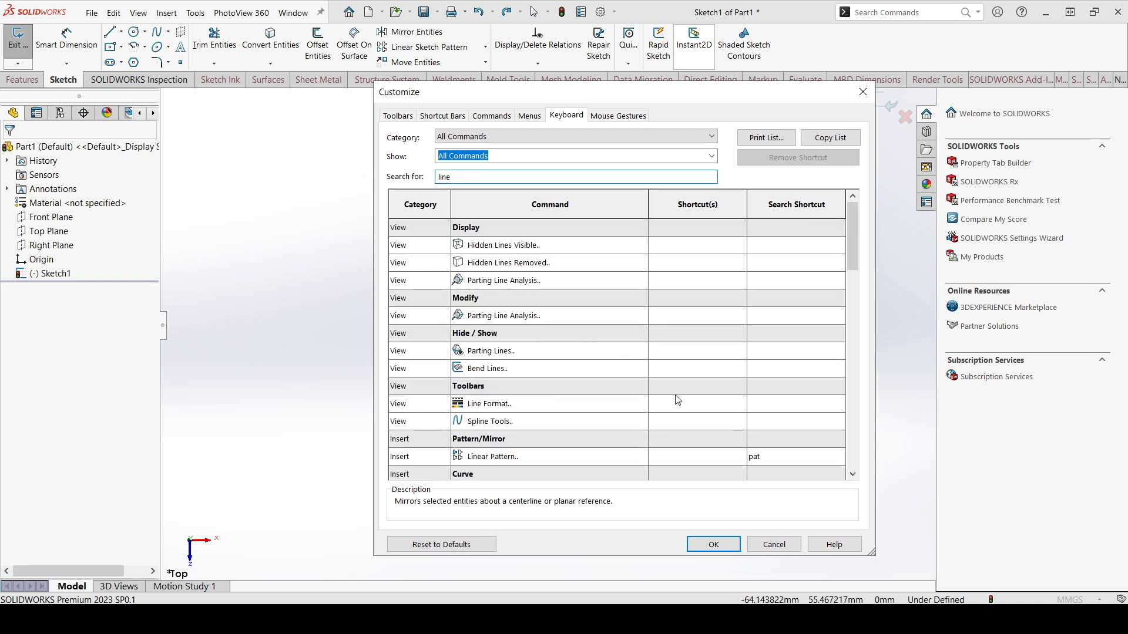
scroll(678, 401, down, 4)
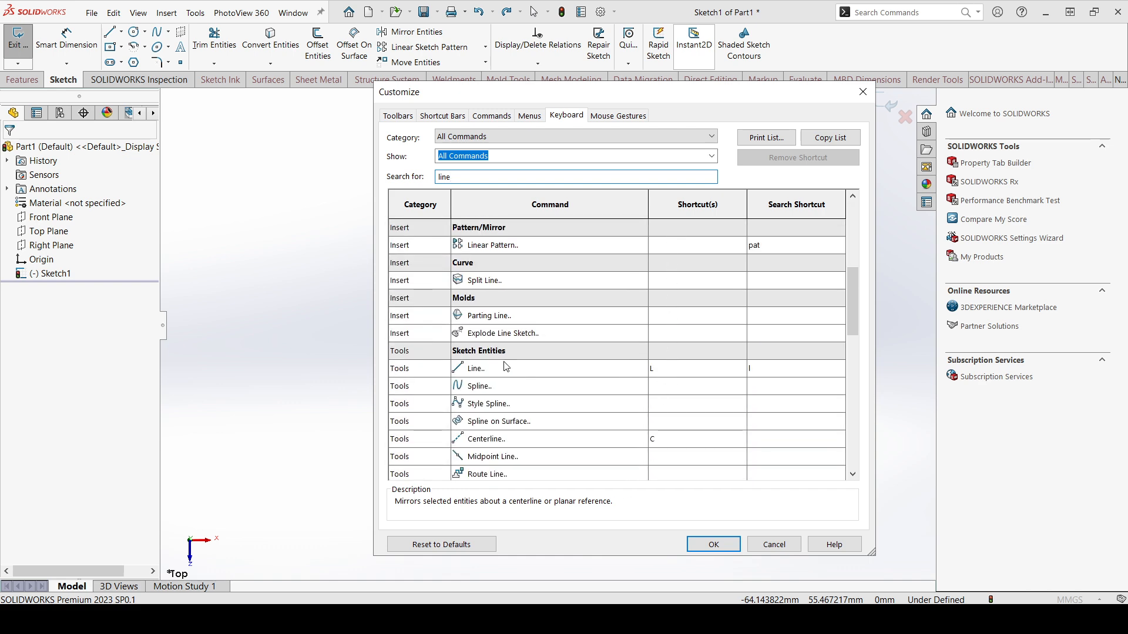
click(673, 368)
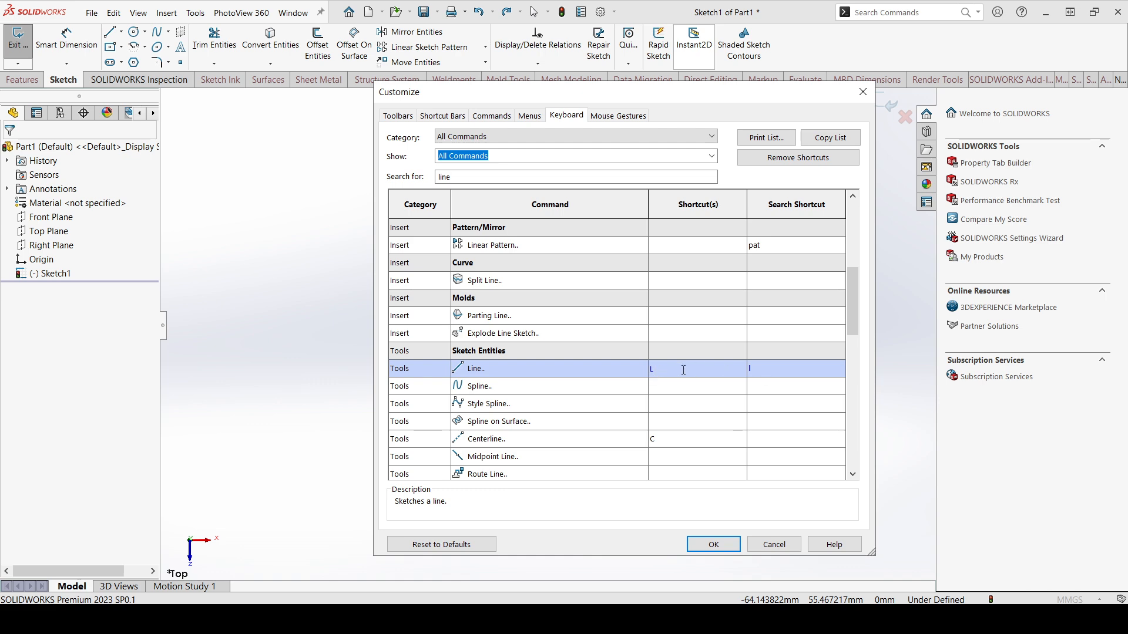
click(723, 544)
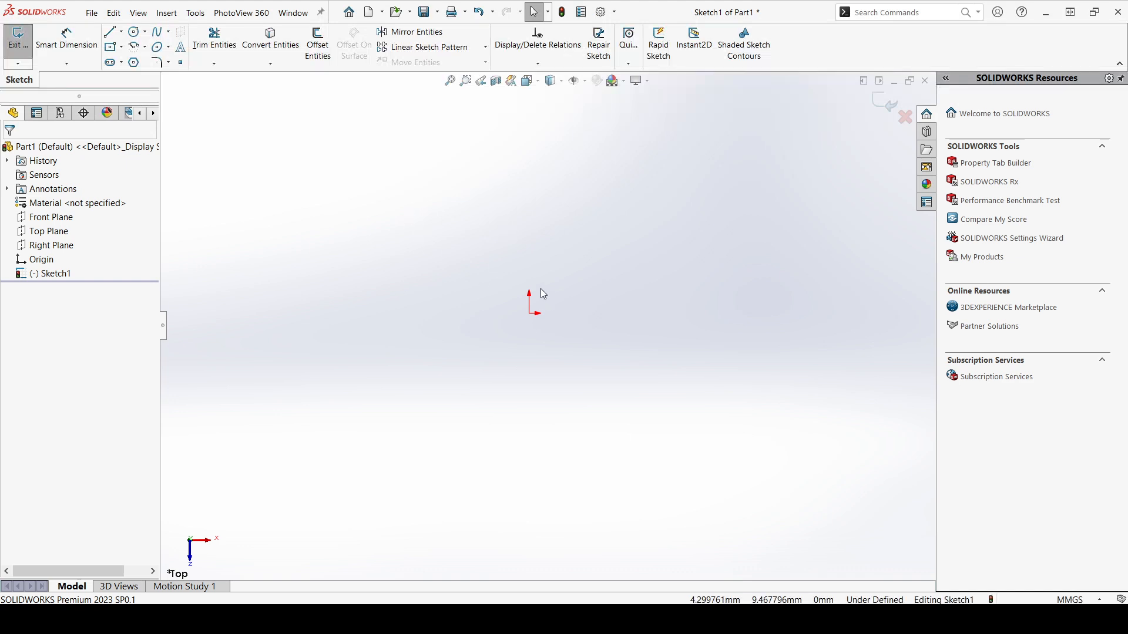
- Sketch two connected lines, one nearly horizontal above the origin and one descending steeply from its far end
key(l)
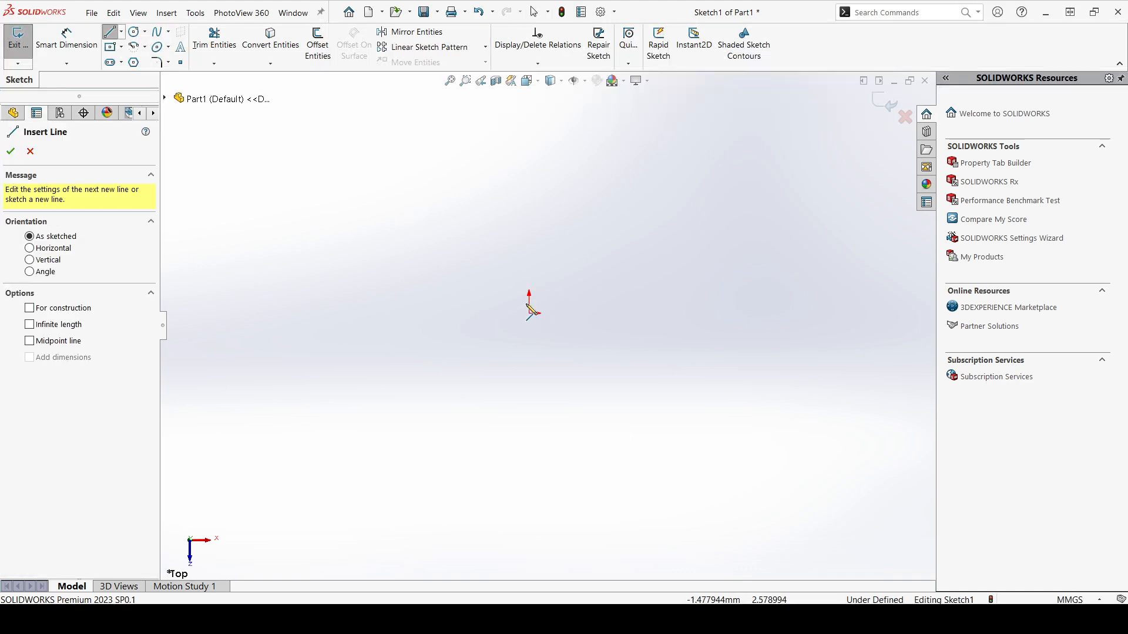
click(446, 252)
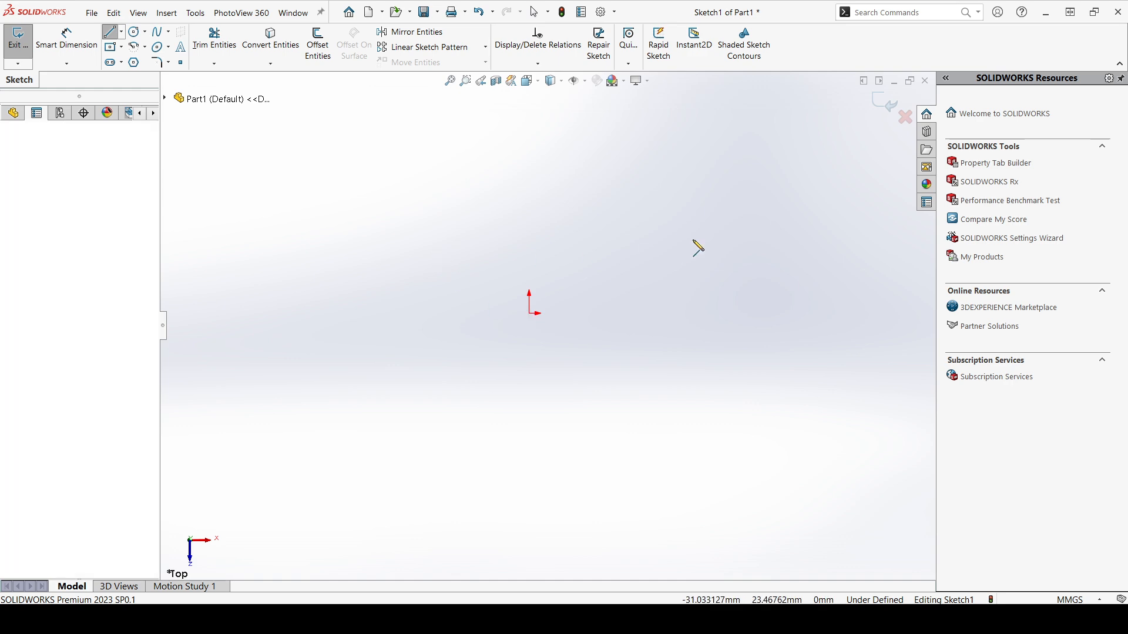
click(693, 240)
double_click(667, 400)
key(Escape)
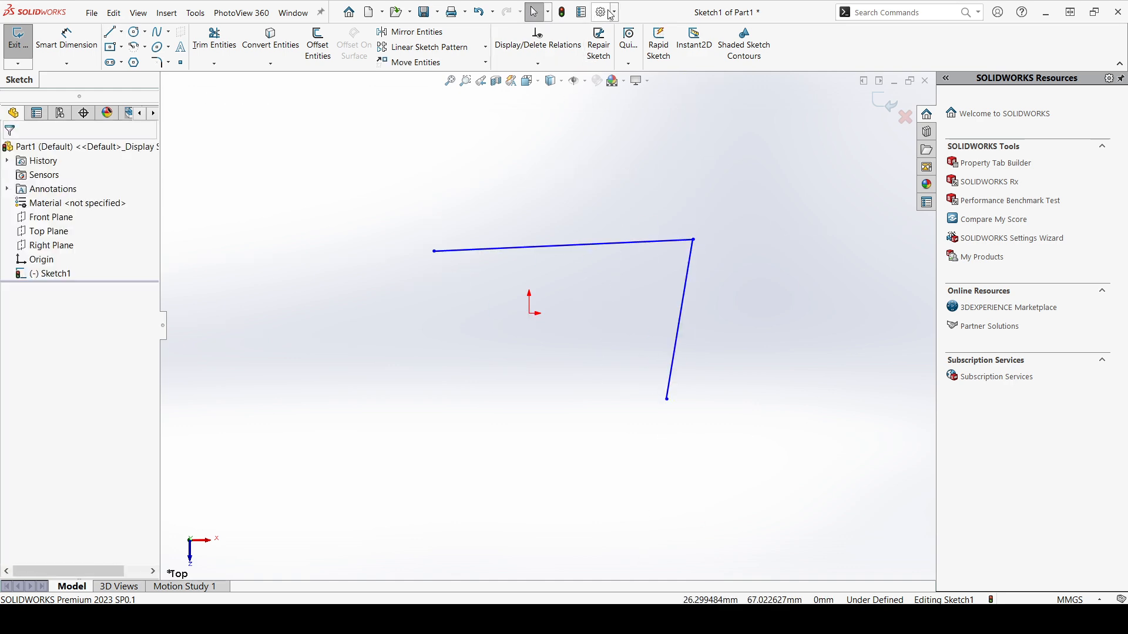
- Search the keyboard shortcut list for "circ" to check the Circle command's shortcut, and accept the customization dialog
click(612, 12)
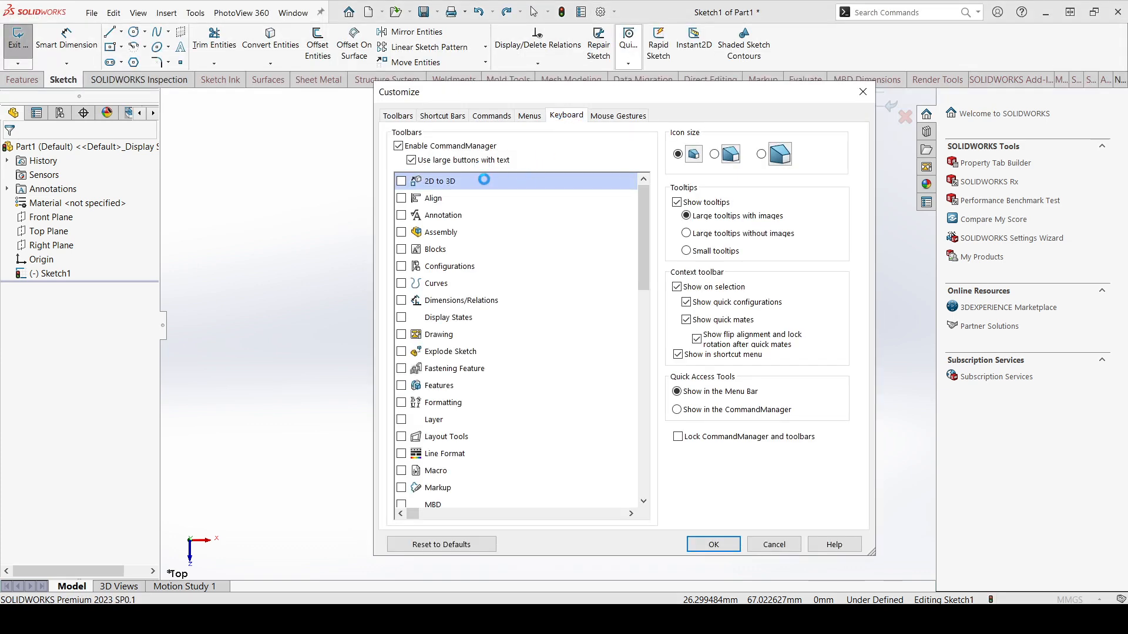
text(ci)
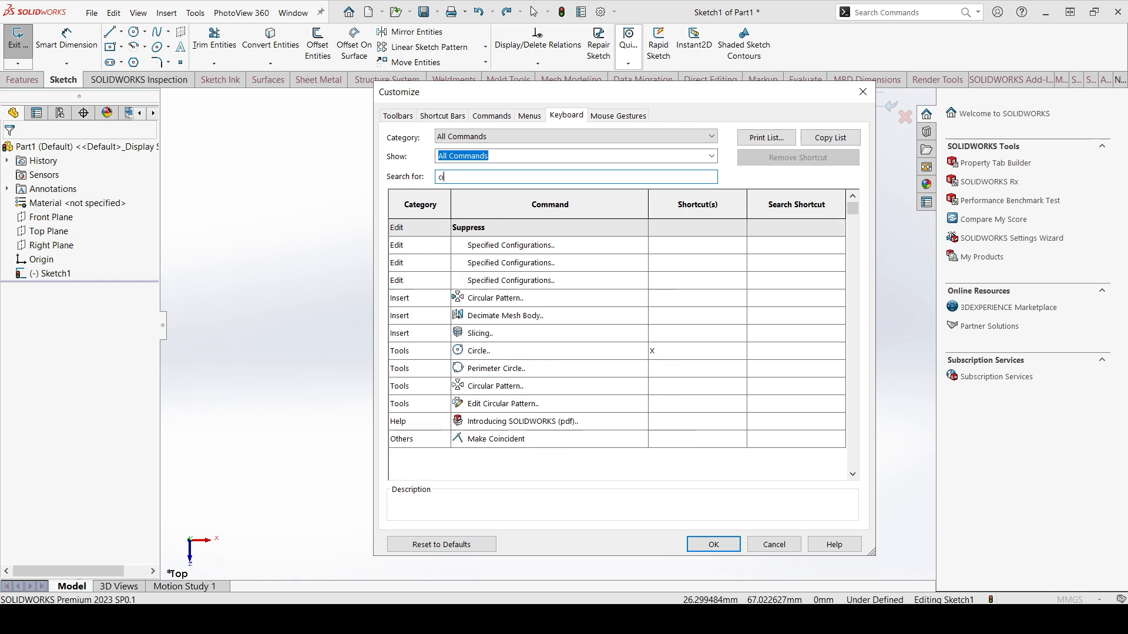
text(rc)
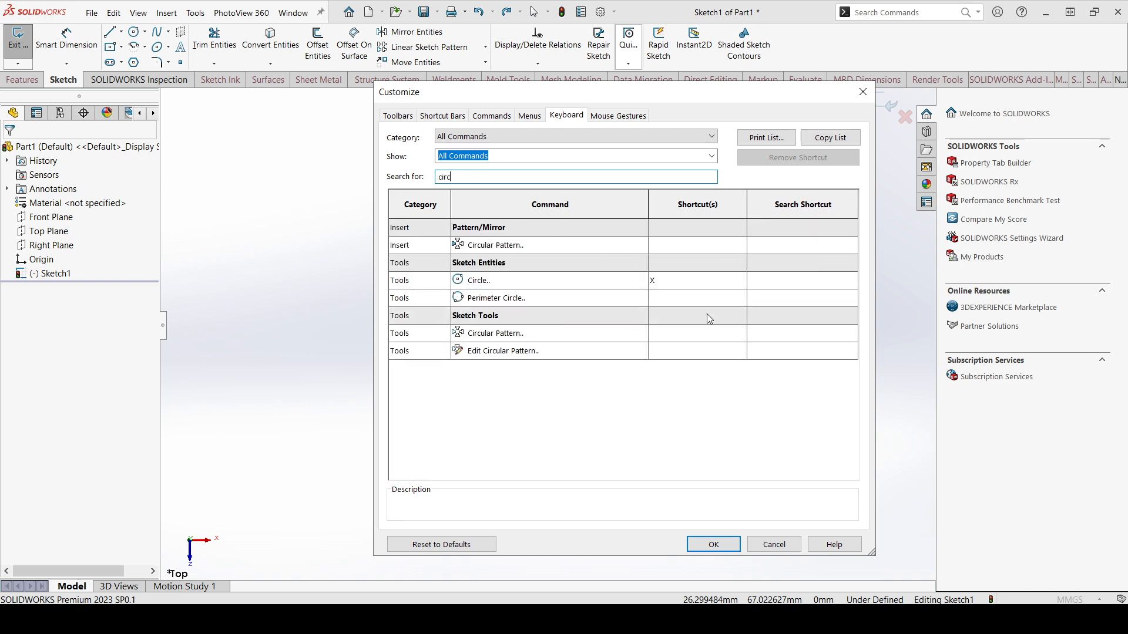
click(734, 540)
- Try out the Circle command with a circle centred on the origin, and cancel it before placing the radius
key(x)
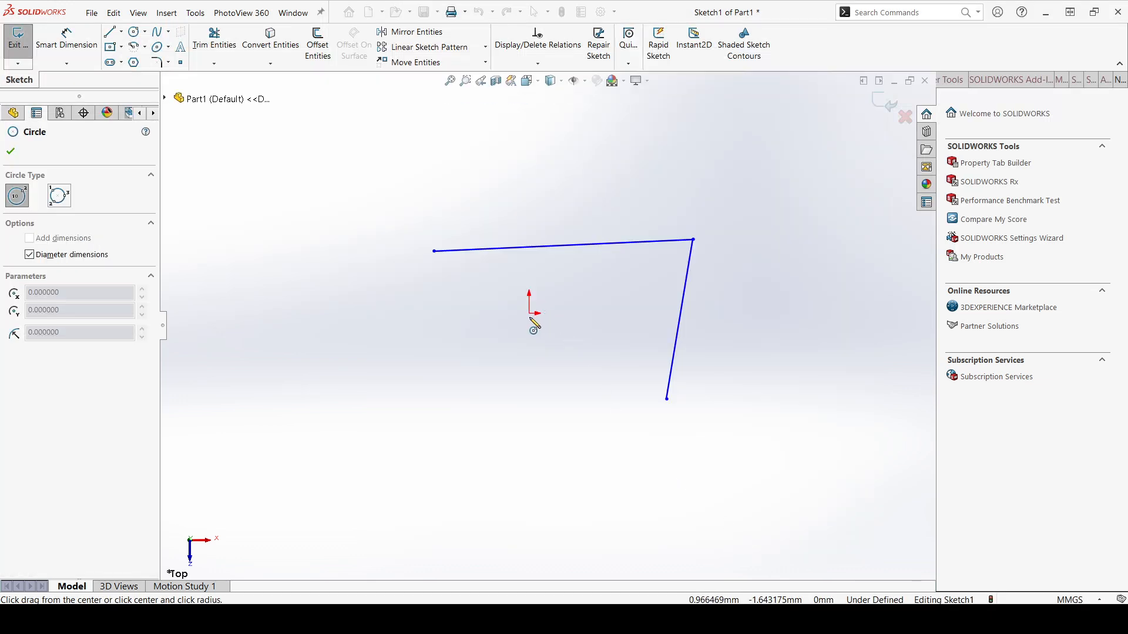
click(529, 314)
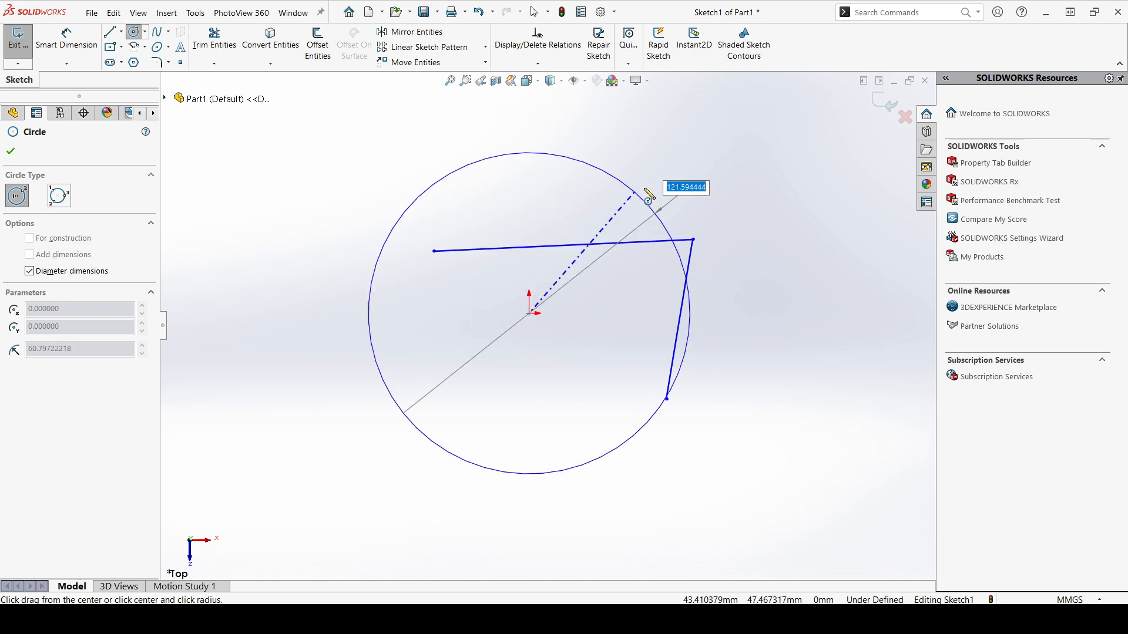
key(Escape)
- Delete the two connected lines from the sketch
drag(390, 161, 773, 425)
key(Delete)
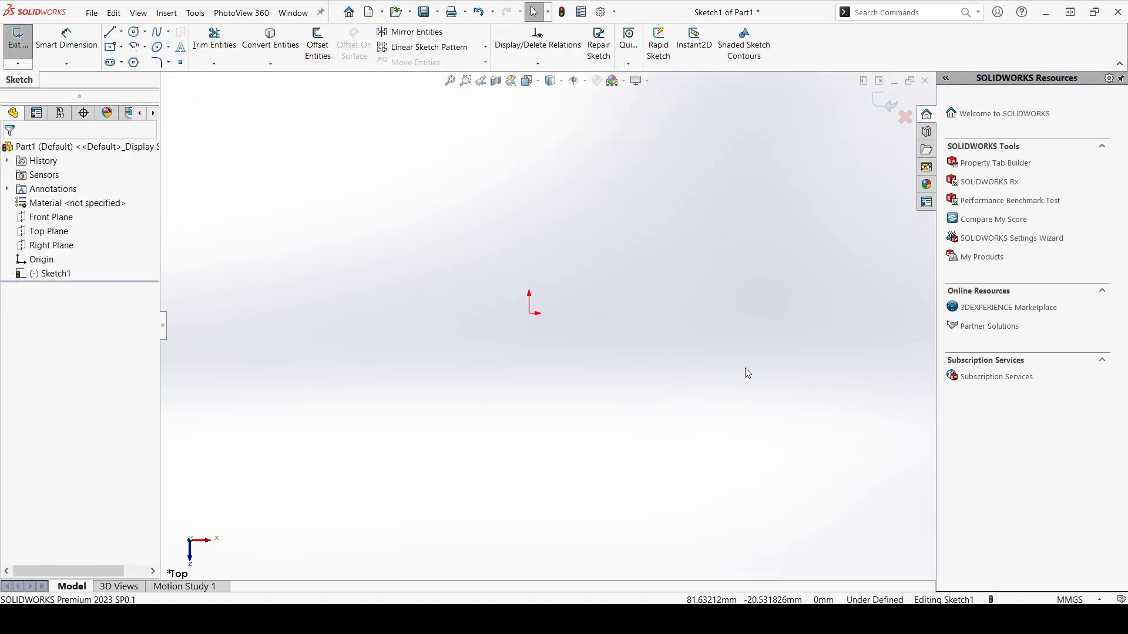